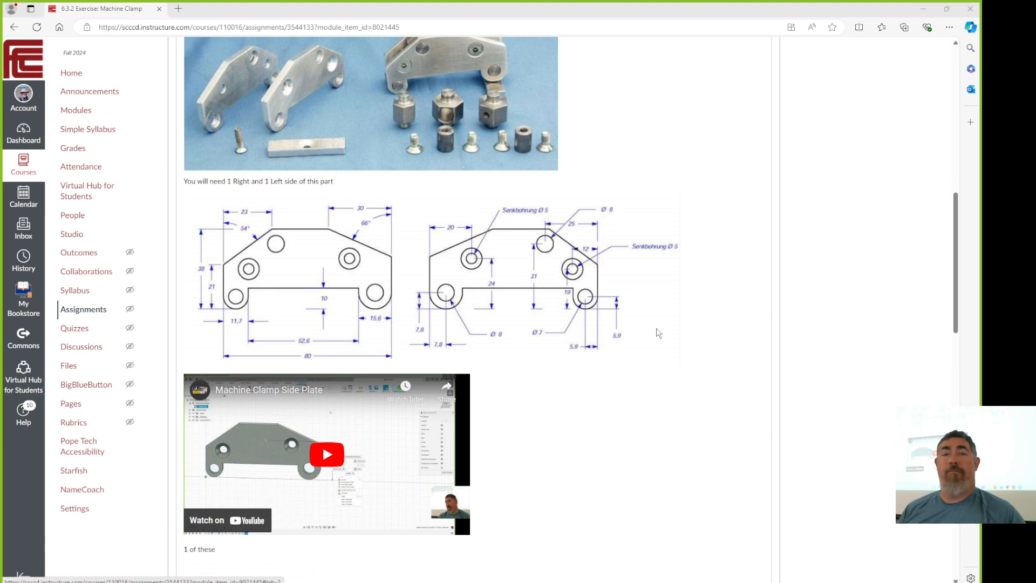
- Compare the side plate dimensions in the assignment's reference image with the plate views in the Fusion drawing
click(922, 8)
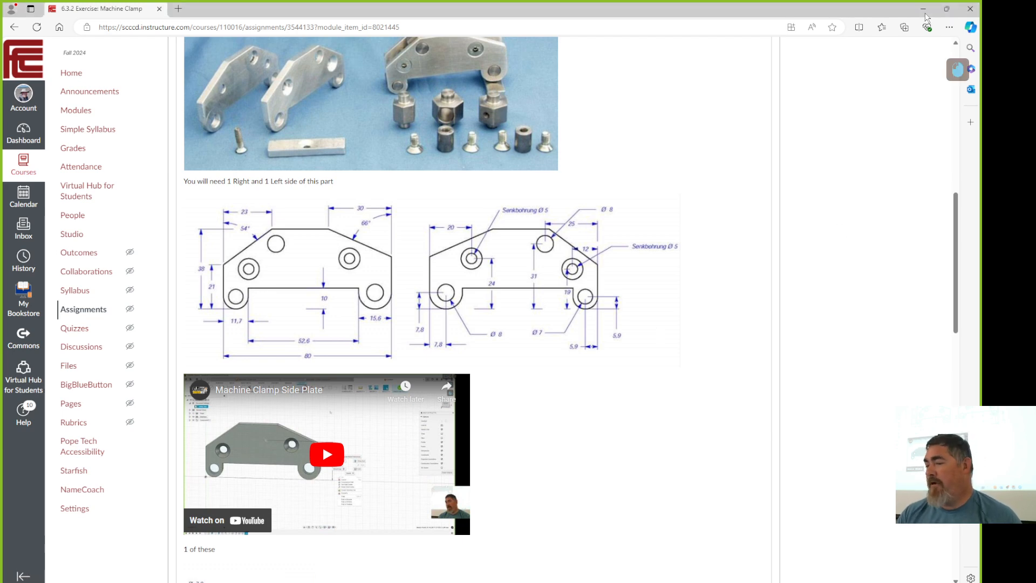
scroll(370, 326, up, 4)
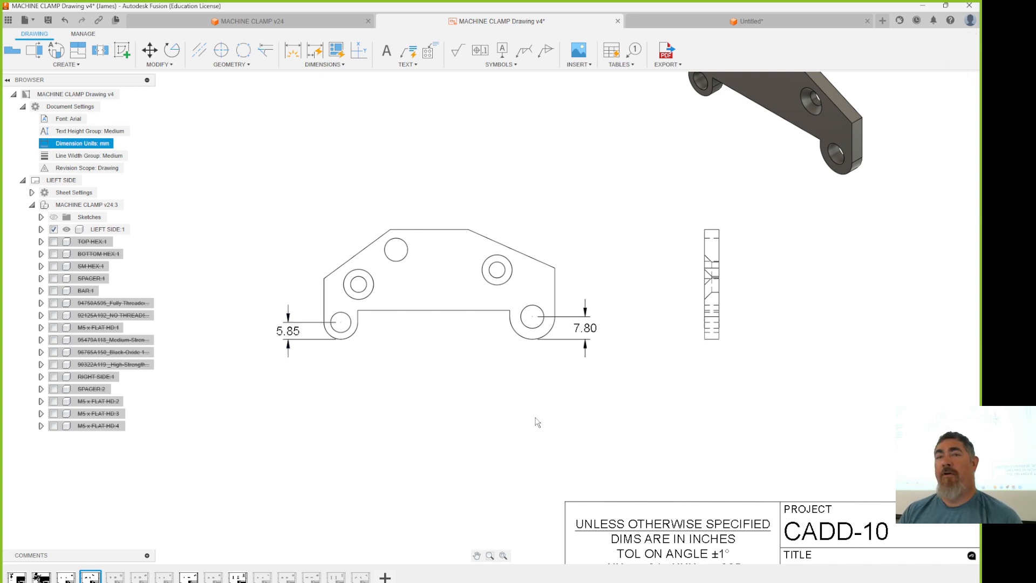
click(22, 106)
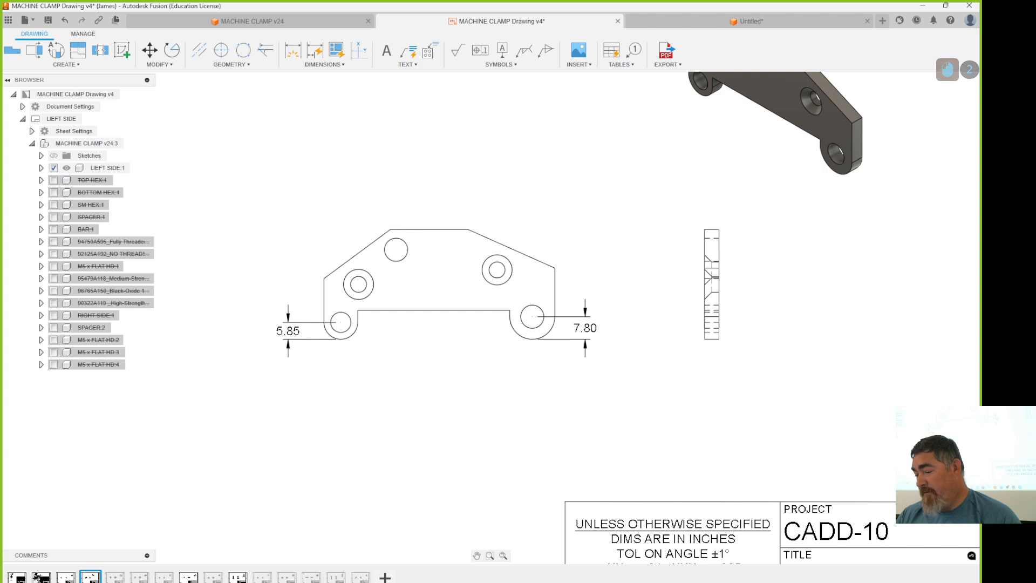
mouse_move(518, 555)
click(621, 552)
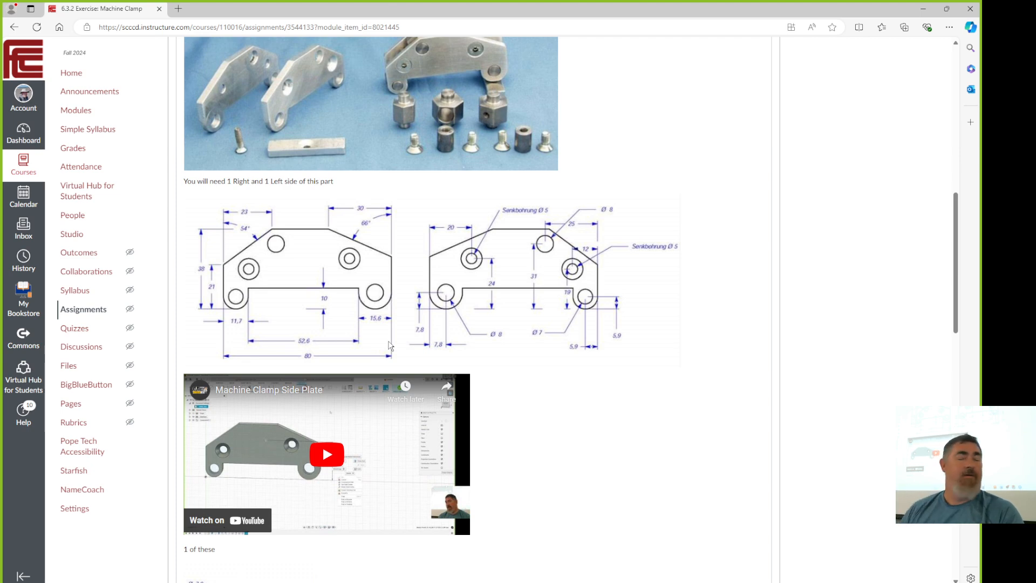
click(924, 8)
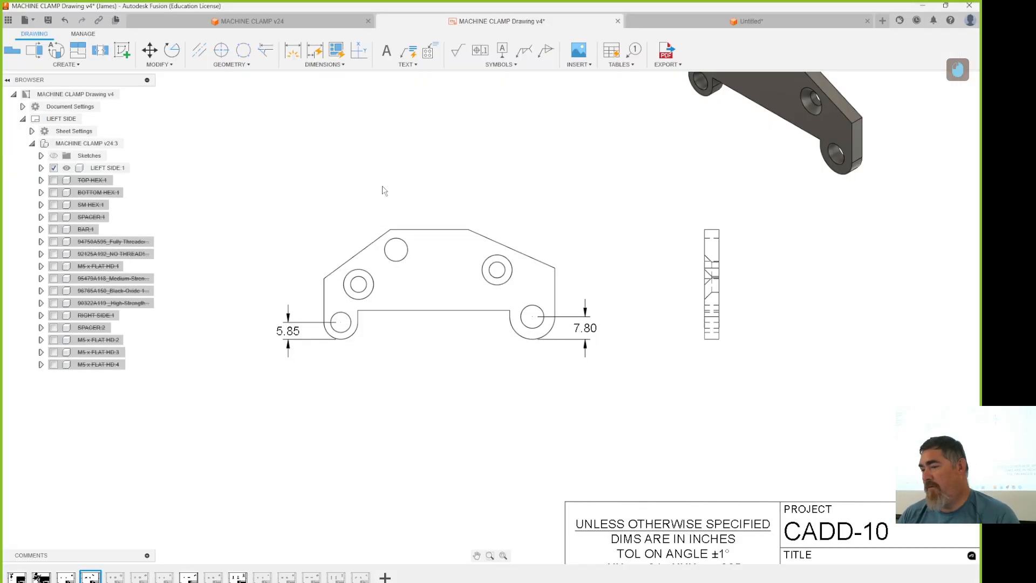
- In the document settings, set the drawing's linear precision to 0.1, turn trailing zeros off and leading zeros on
click(23, 107)
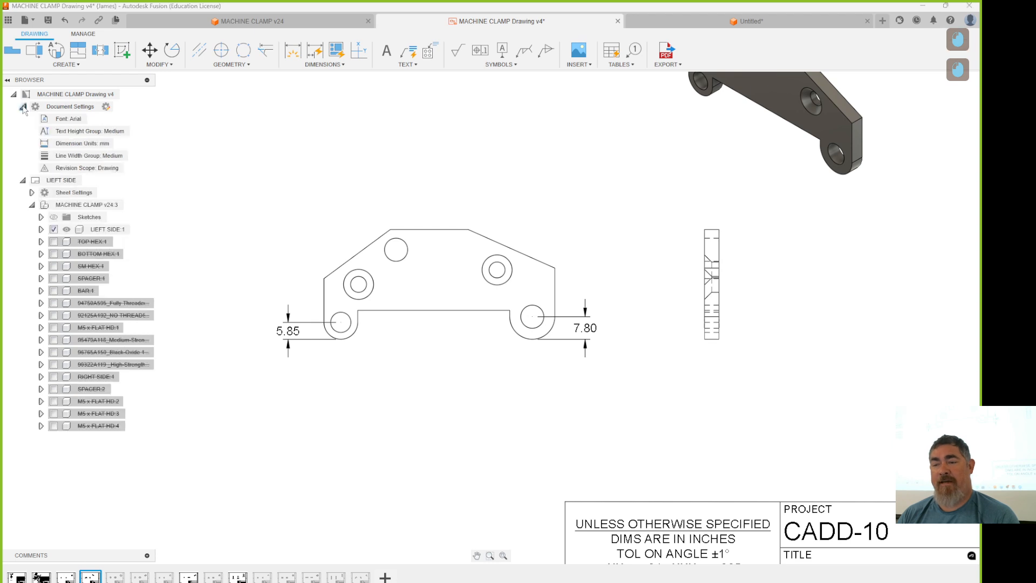
click(106, 107)
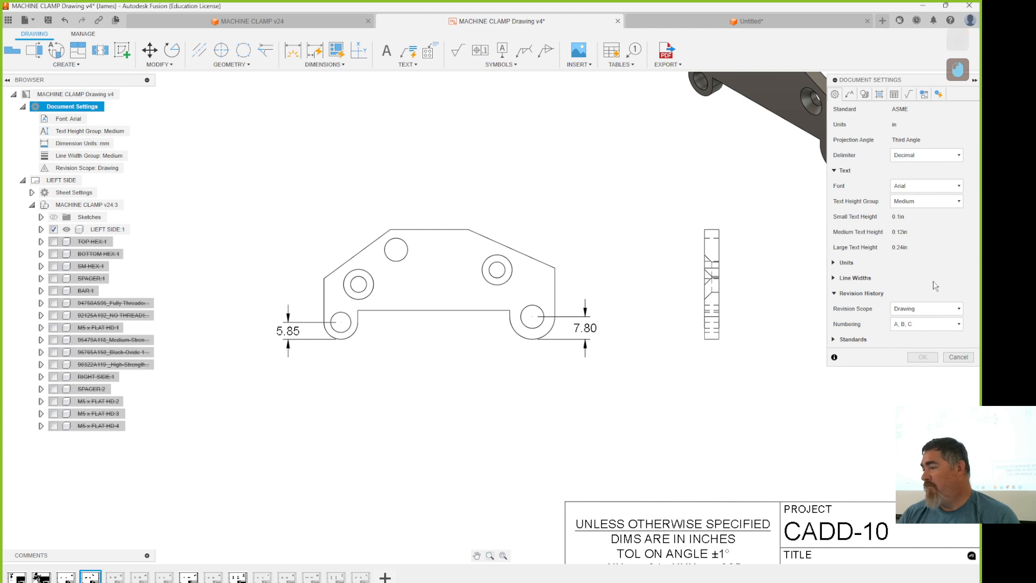
click(834, 264)
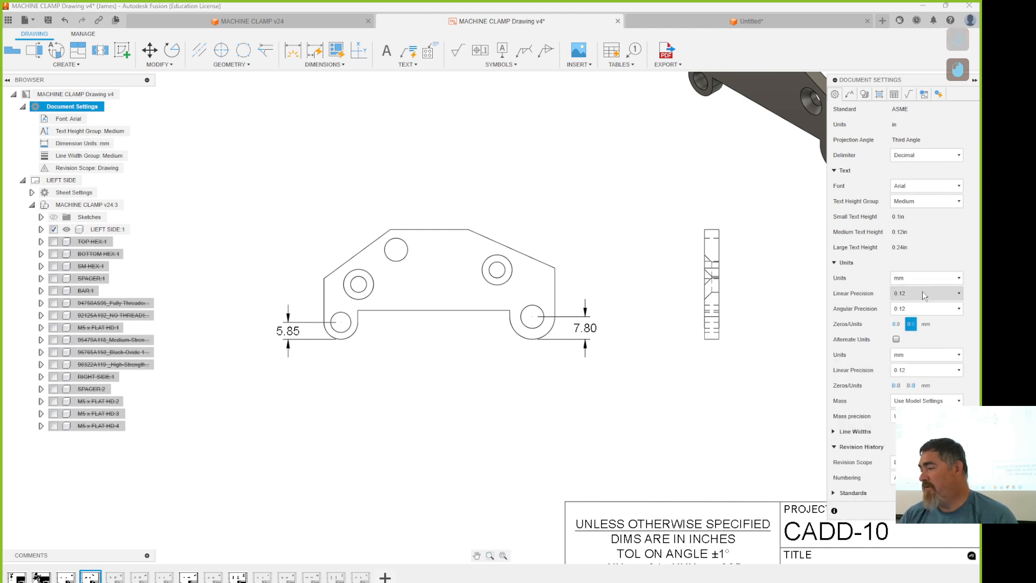
click(924, 293)
click(921, 317)
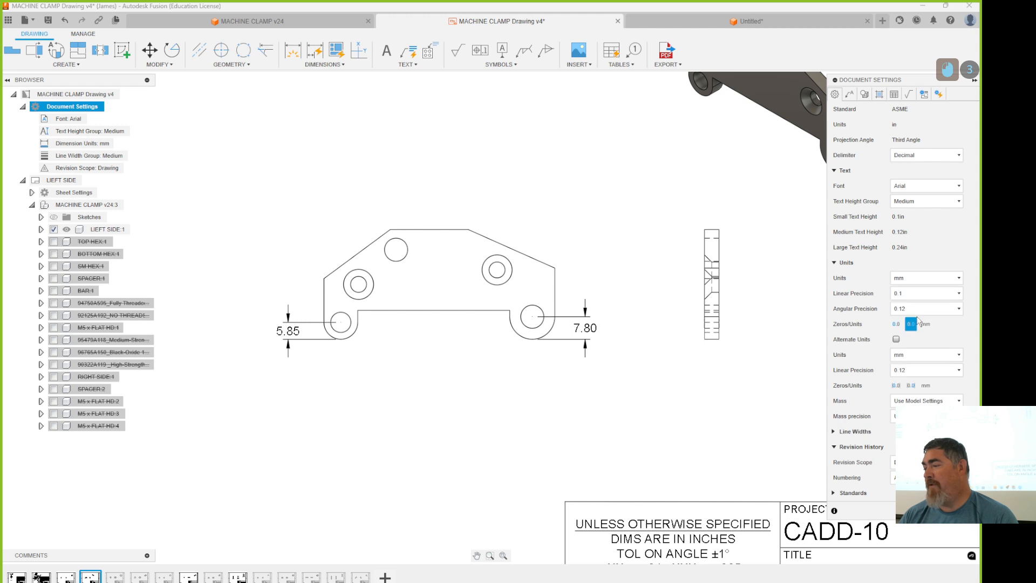
click(911, 324)
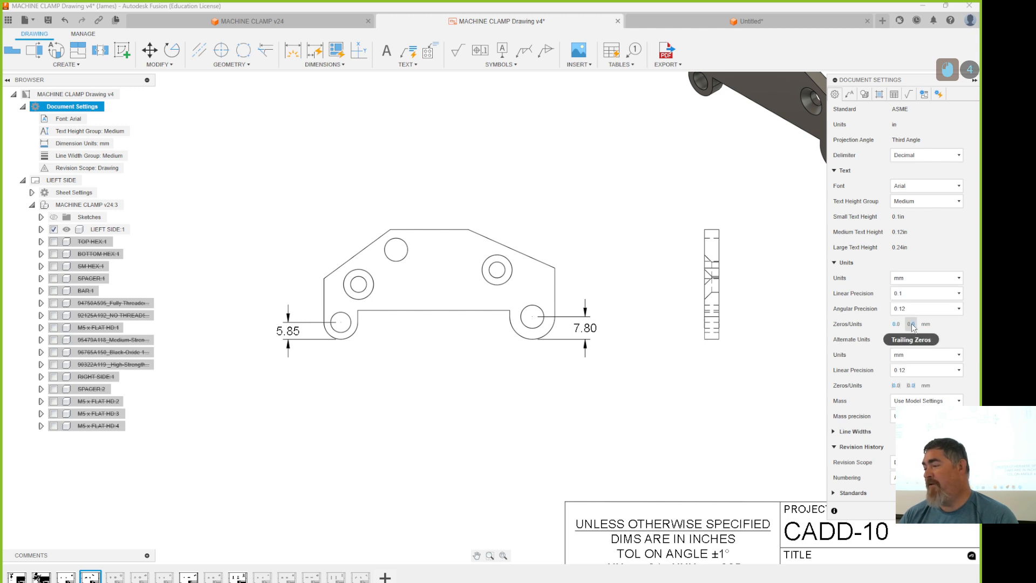
click(897, 325)
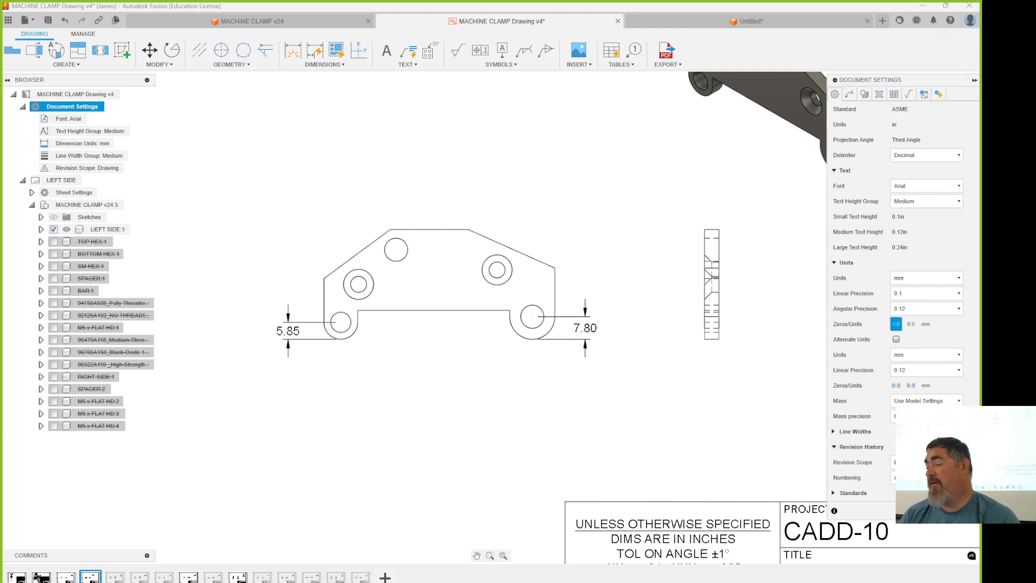
click(957, 511)
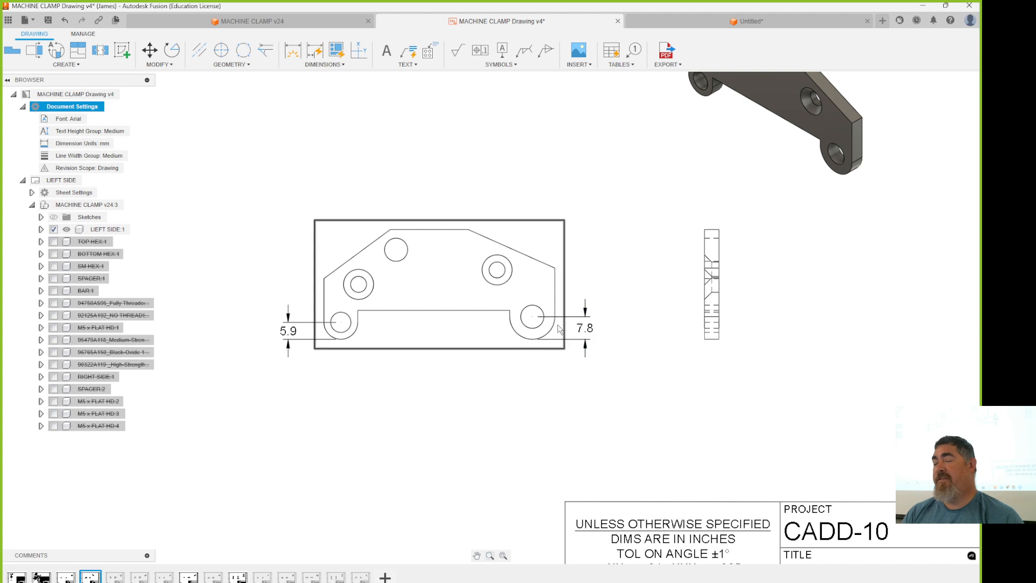
- Delete the vertical dimension beside the front view's lower right hole
click(580, 329)
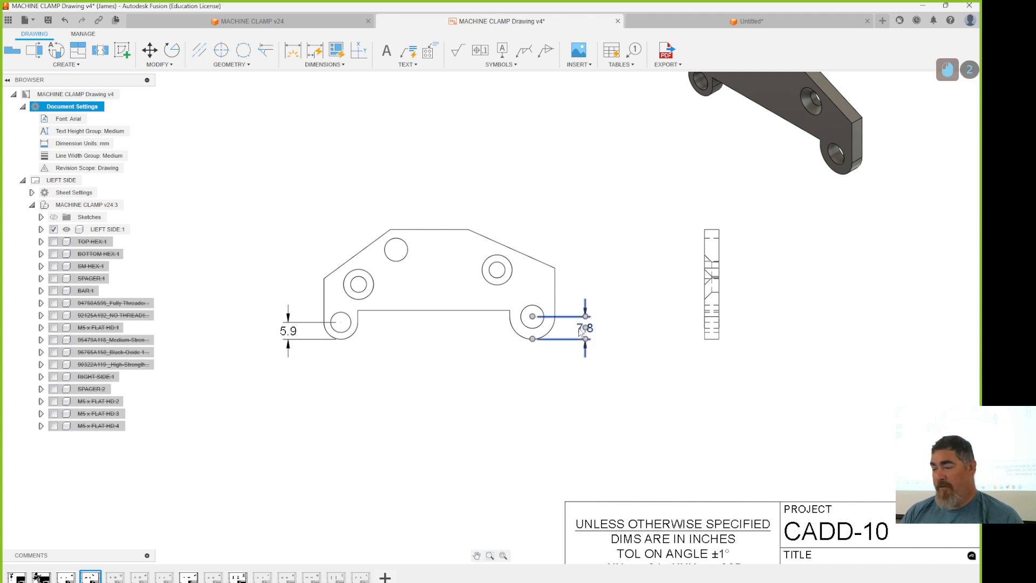
key(Delete)
click(222, 49)
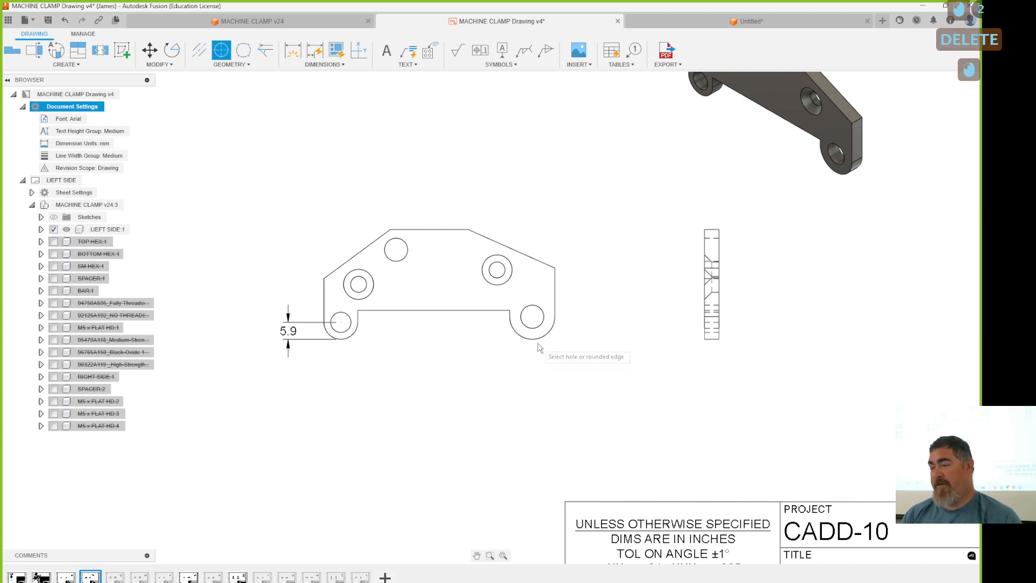
click(529, 339)
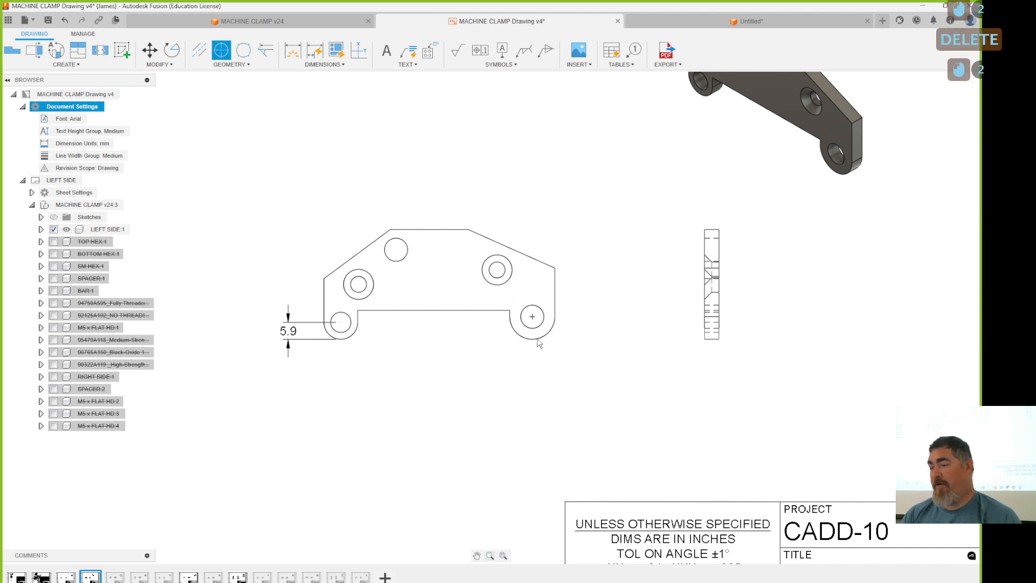
double_click(531, 307)
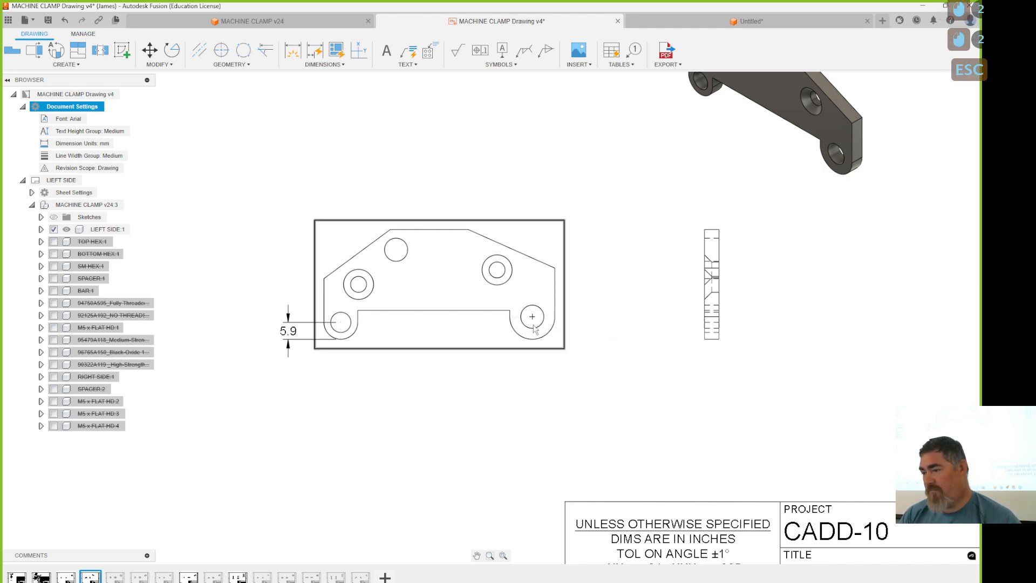
key(Escape)
click(532, 318)
key(Delete)
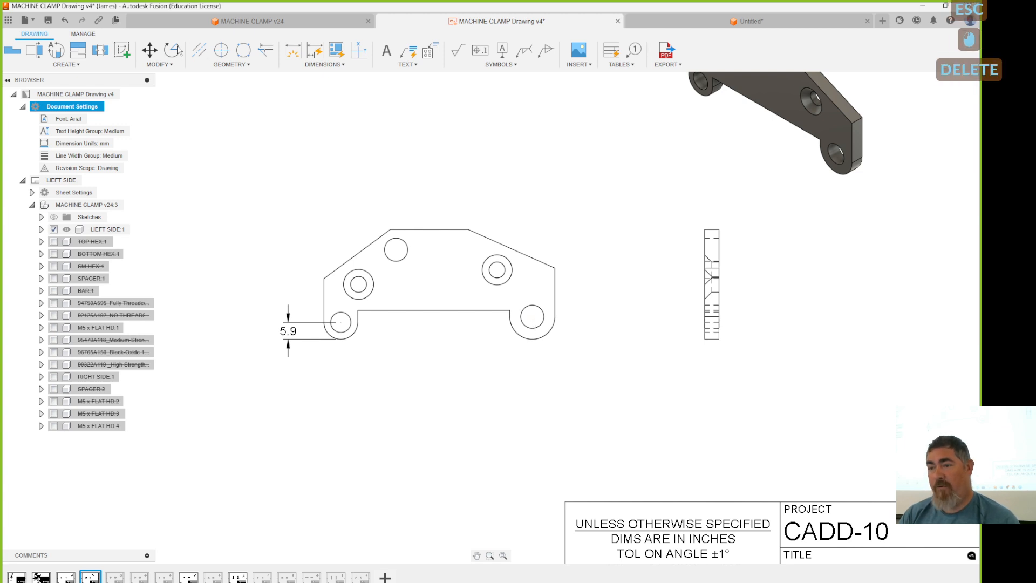
- Add a center mark to the front view's lower right hole and extend its bottom, right and left lines past the rounded lobe
click(221, 50)
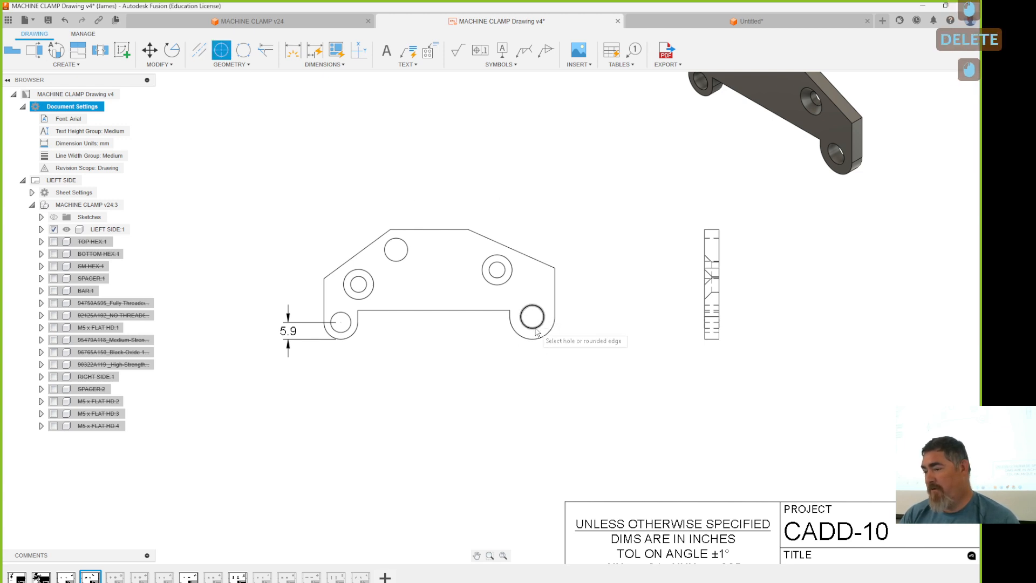
click(541, 336)
click(532, 319)
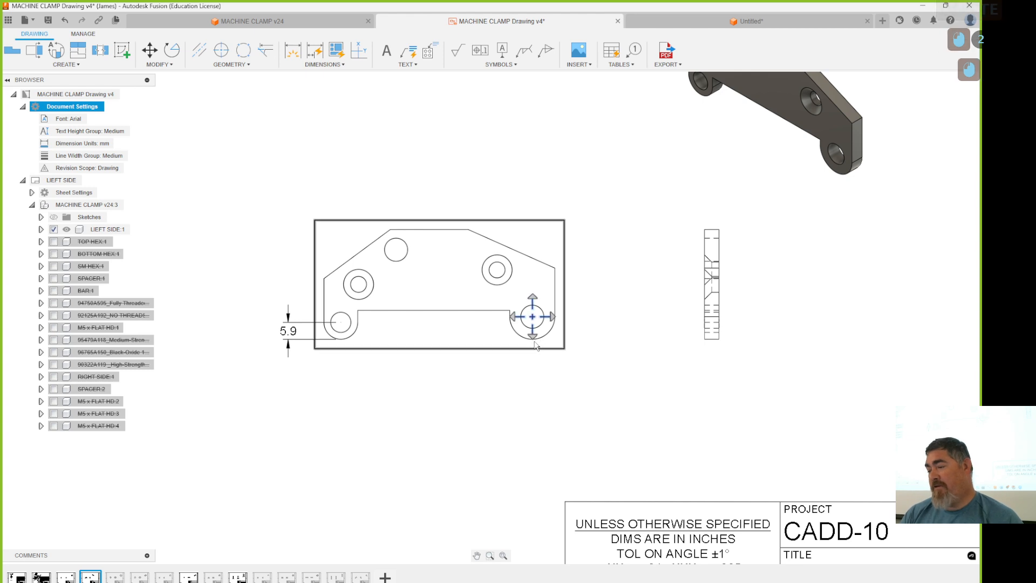
click(532, 336)
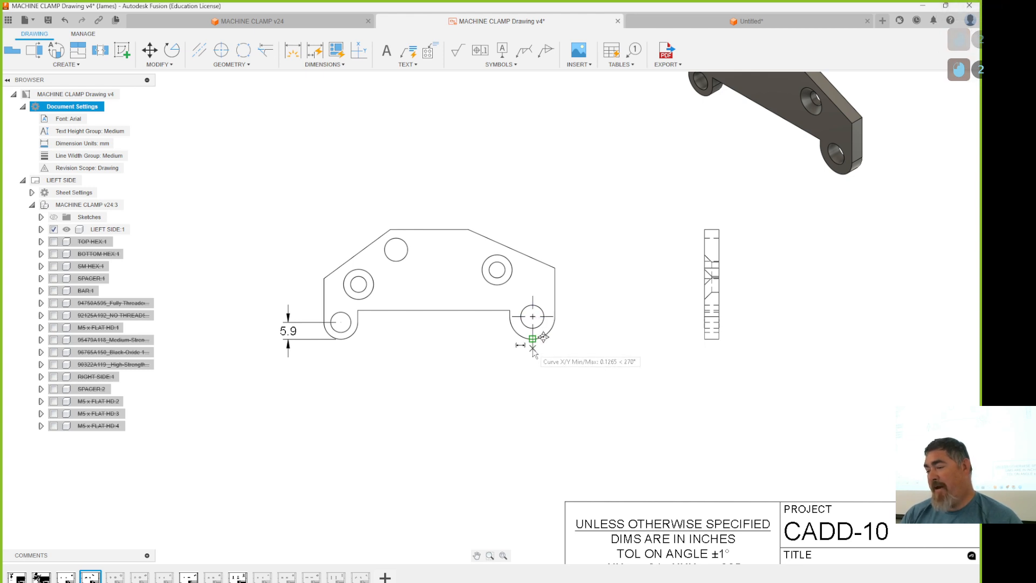
click(533, 348)
click(553, 317)
click(558, 318)
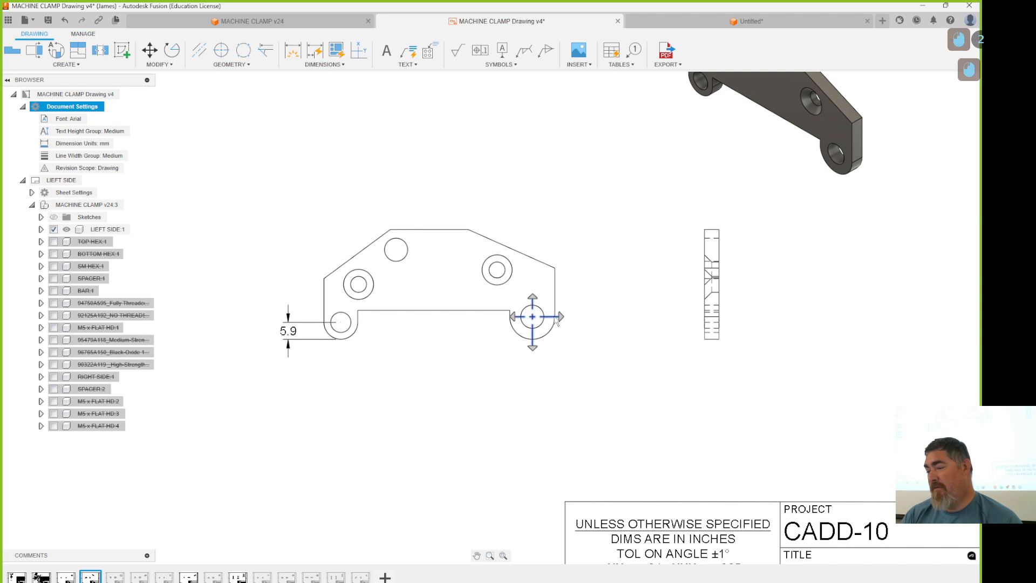
click(513, 318)
click(504, 317)
click(463, 429)
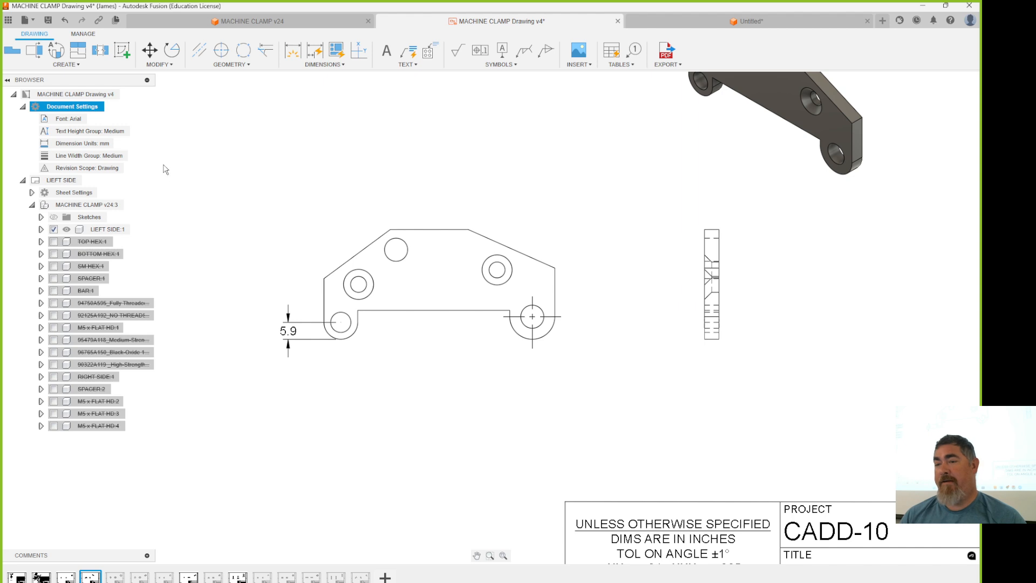
- Dimension the vertical distance from the lower right hole's center to the lobe's bottom quadrant, placing it to the right of the plate
click(221, 51)
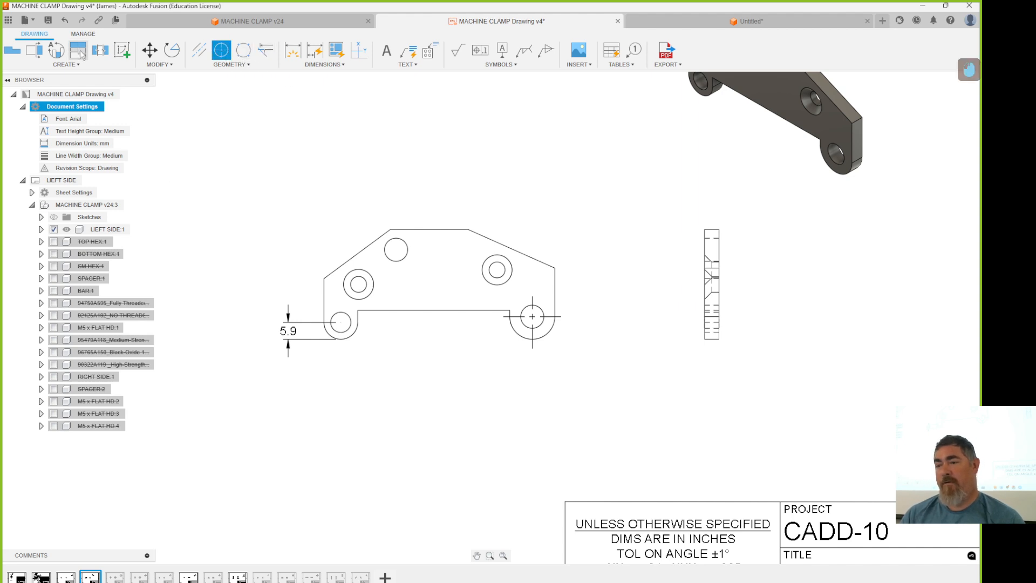
click(293, 51)
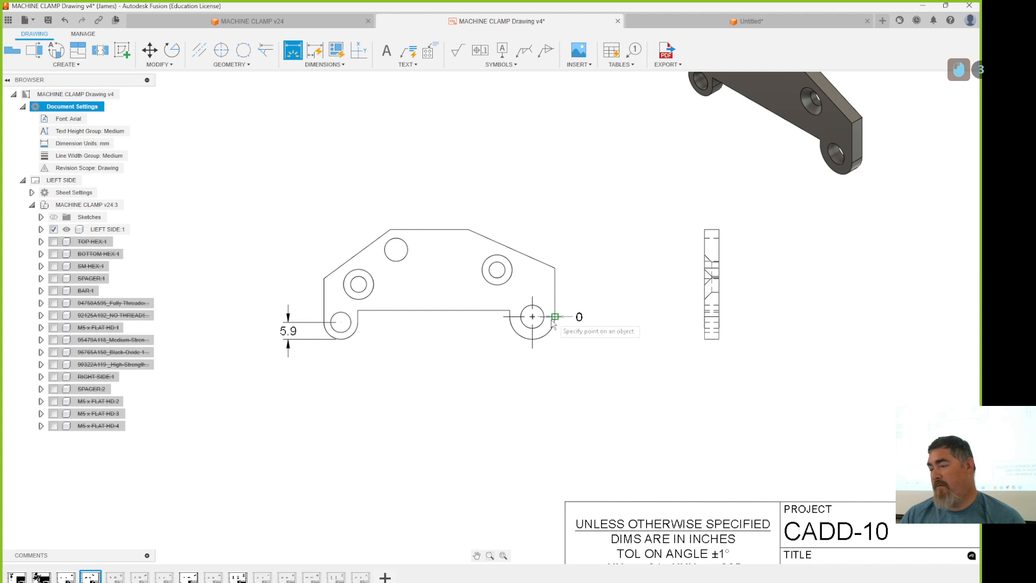
right_click(550, 339)
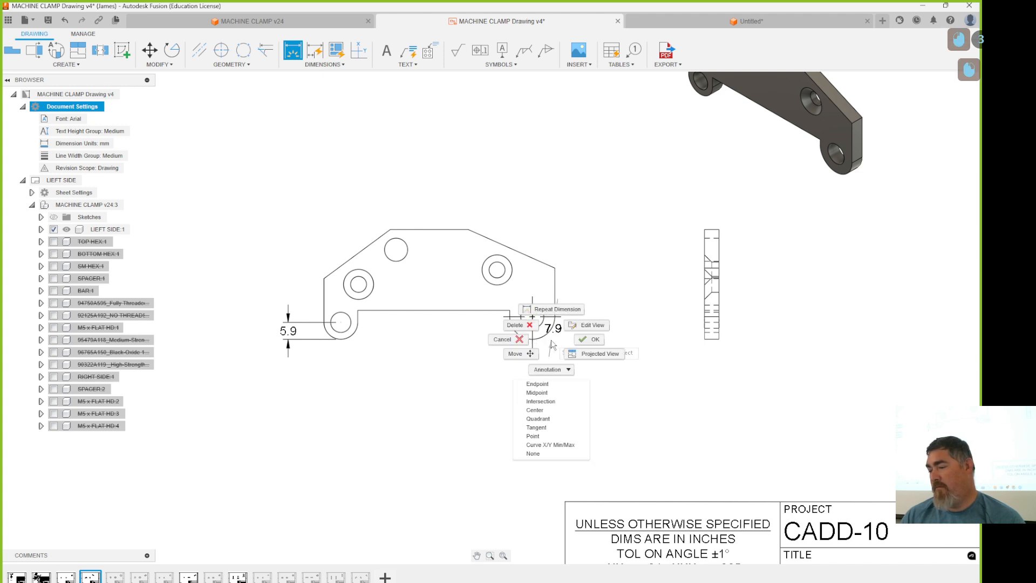
click(538, 419)
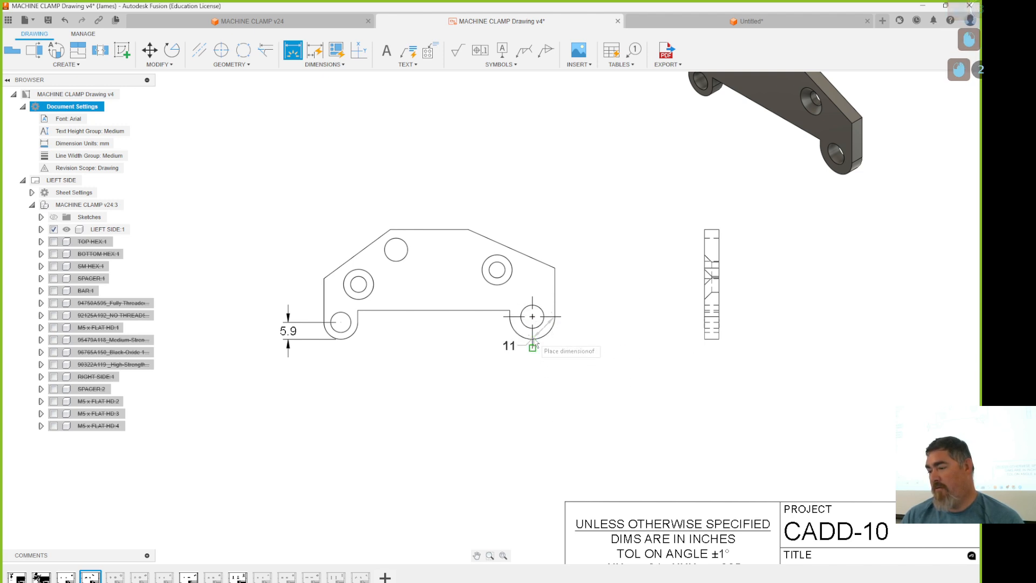
click(583, 329)
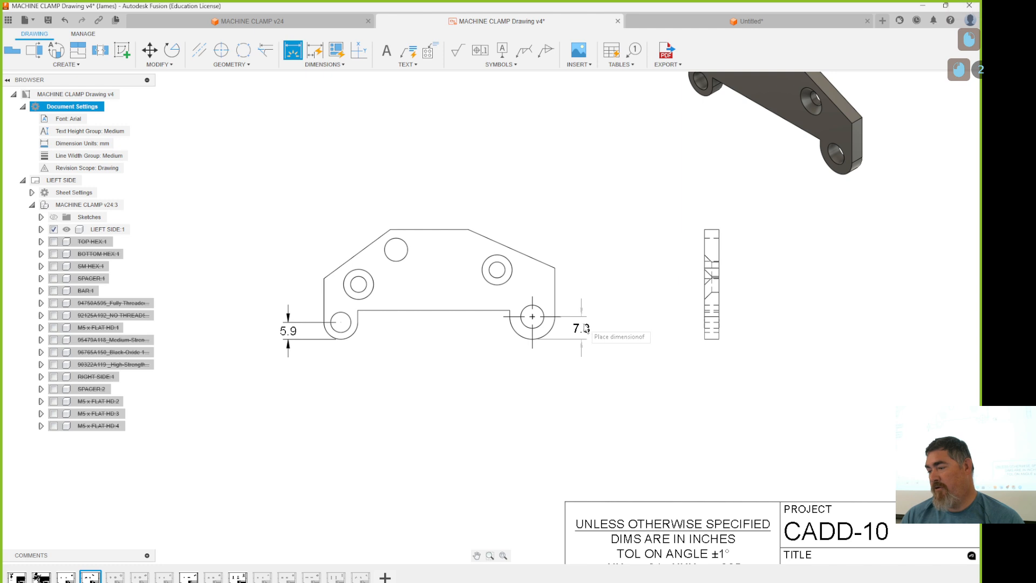
- Dimension the horizontal width of the right rounded lobe, placing it below the lobe
click(510, 316)
click(555, 317)
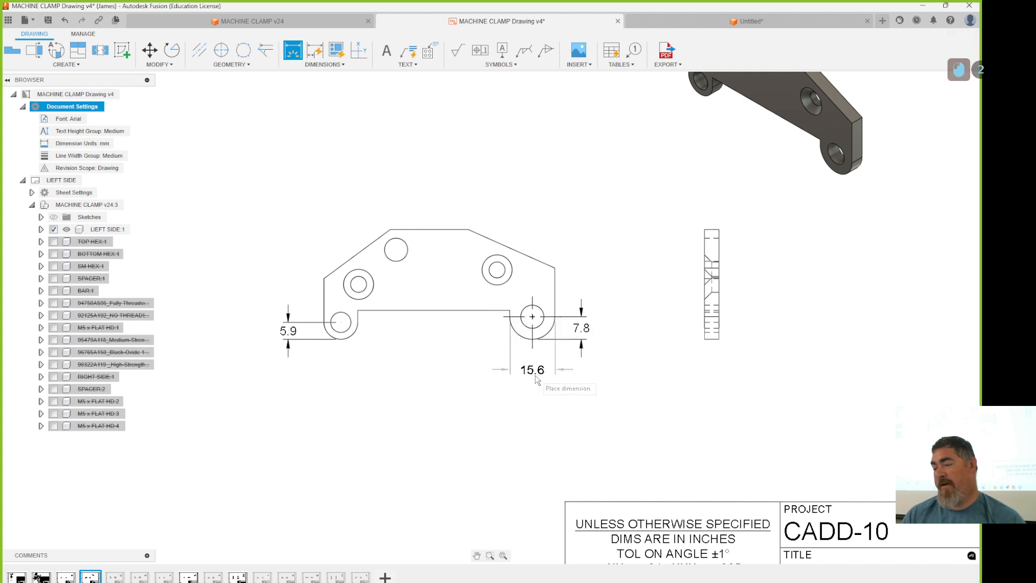
click(537, 380)
key(Escape)
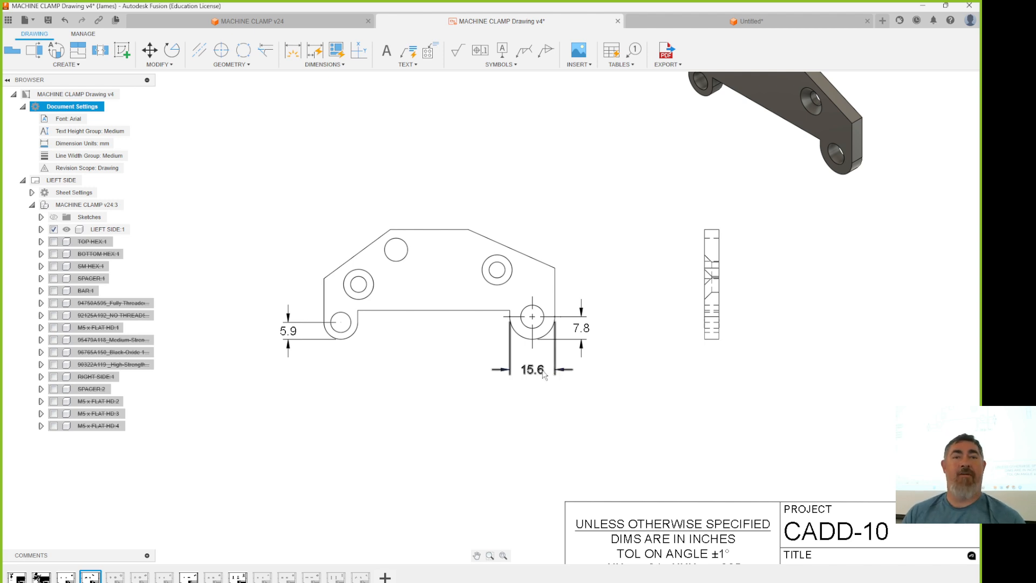
click(530, 423)
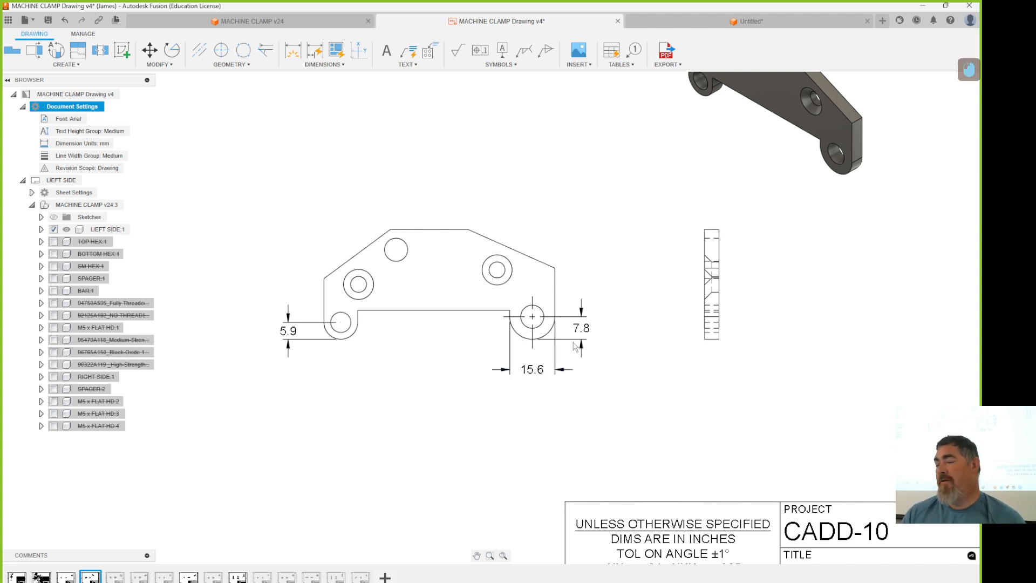
- Dimension the horizontal gap between the two rounded lobes and move the dimension closer beneath the plate
click(292, 50)
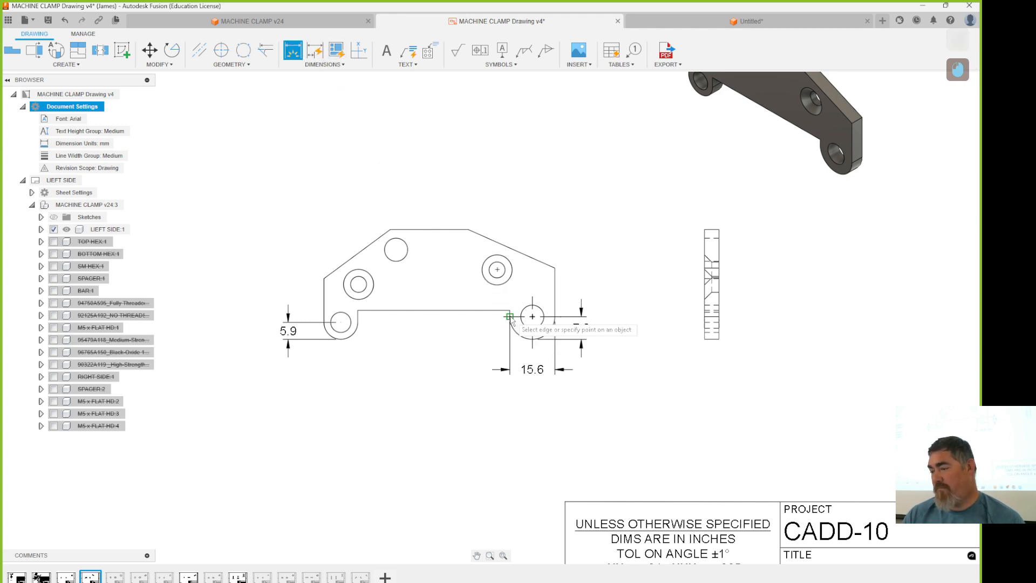
click(510, 314)
click(510, 318)
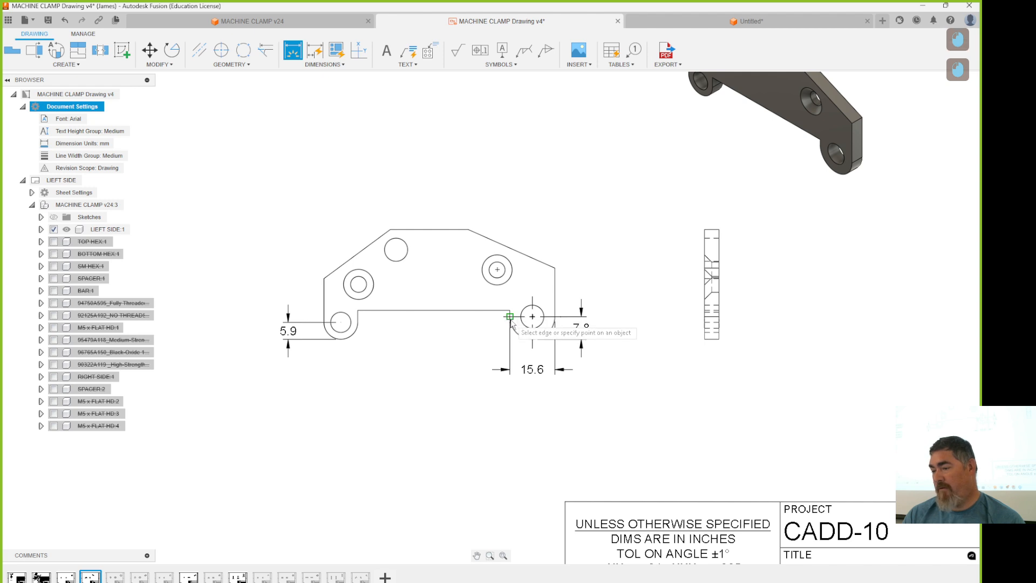
click(357, 323)
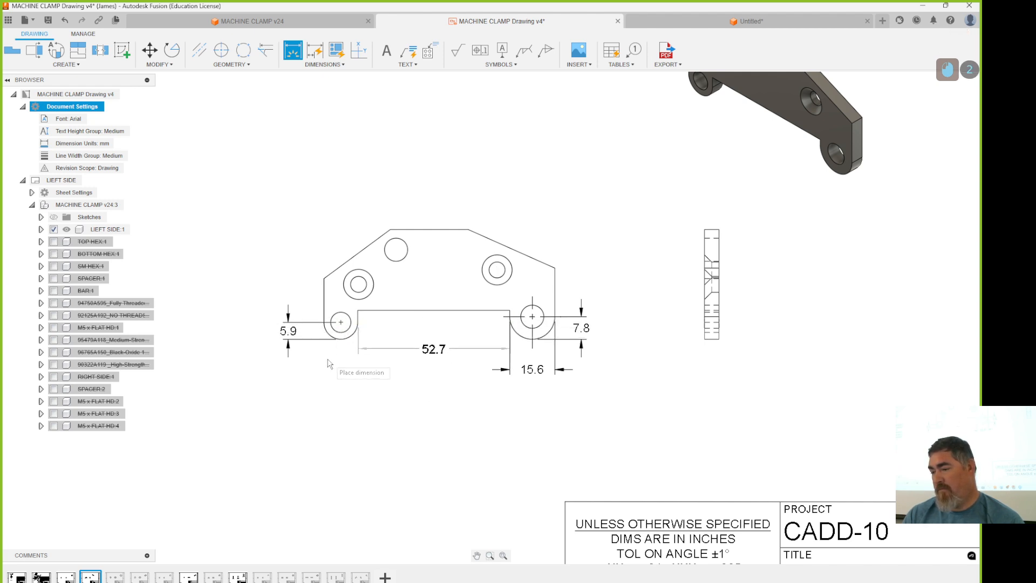
click(377, 428)
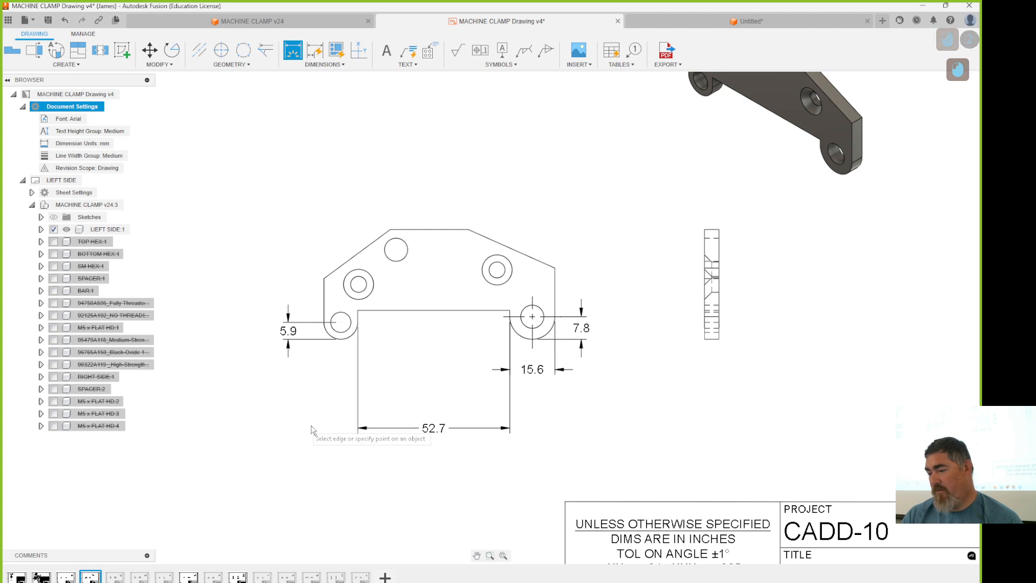
key(Escape)
drag(434, 428, 433, 385)
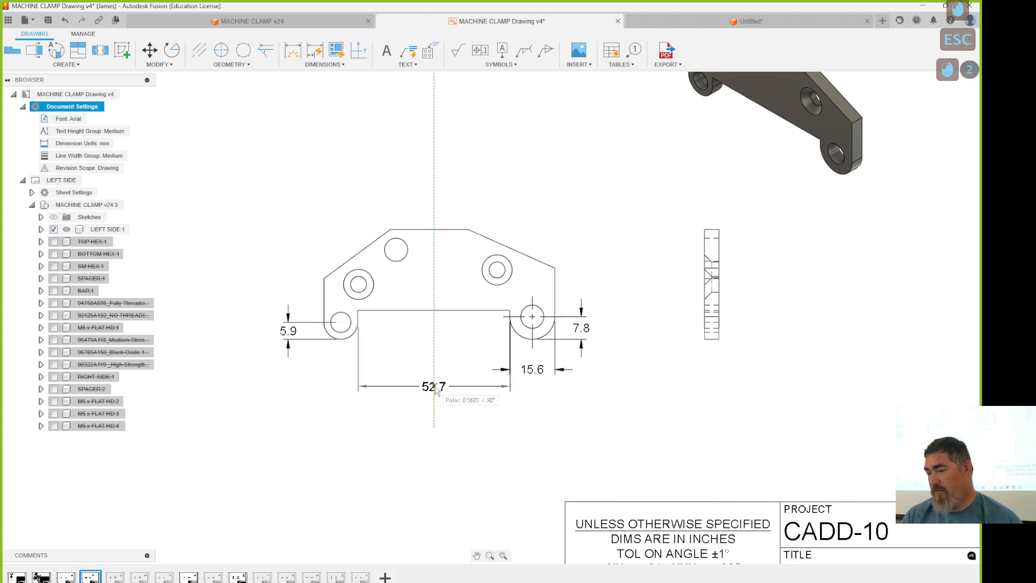
- Move the dimension of the gap between the lobes so it lines up with the right lobe's width dimension below the plate
drag(511, 386, 508, 366)
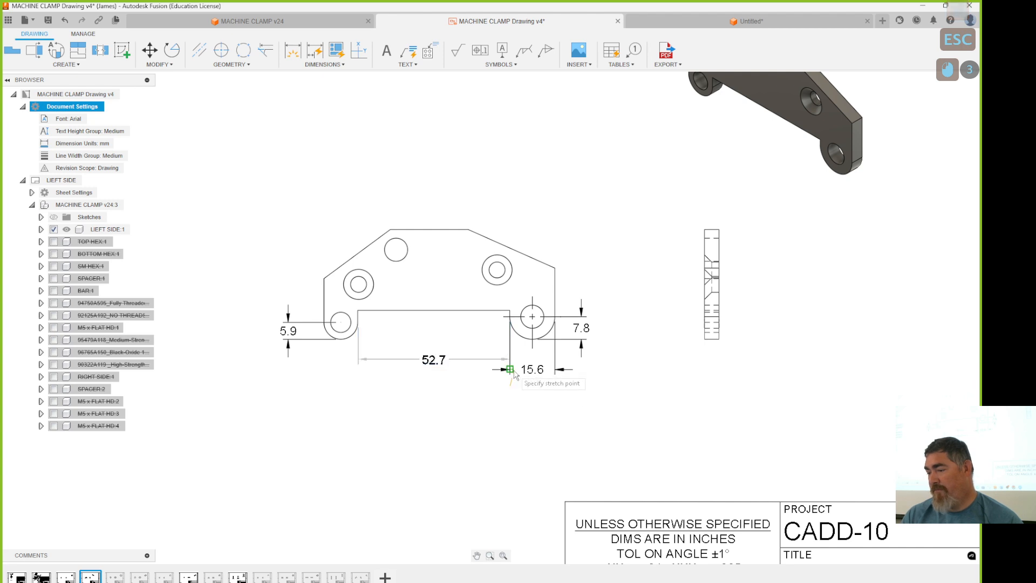
click(511, 360)
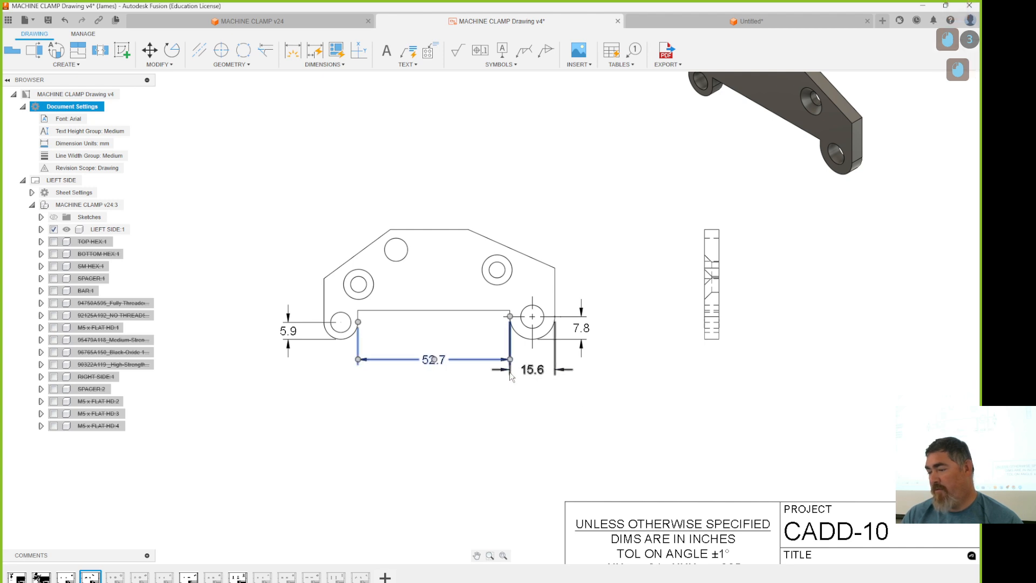
mouse_move(433, 361)
mouse_down()
mouse_move(419, 377)
mouse_move(493, 367)
mouse_move(333, 368)
mouse_move(471, 370)
mouse_move(428, 370)
mouse_move(440, 370)
mouse_up()
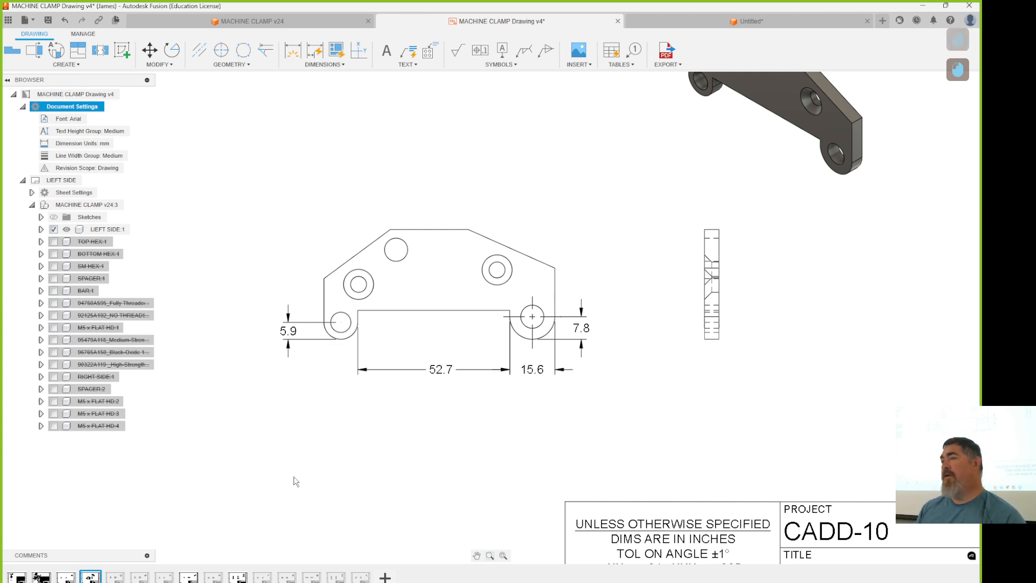
- Delete the vertical dimension beside the lower left hole and add a center mark to that hole
click(288, 330)
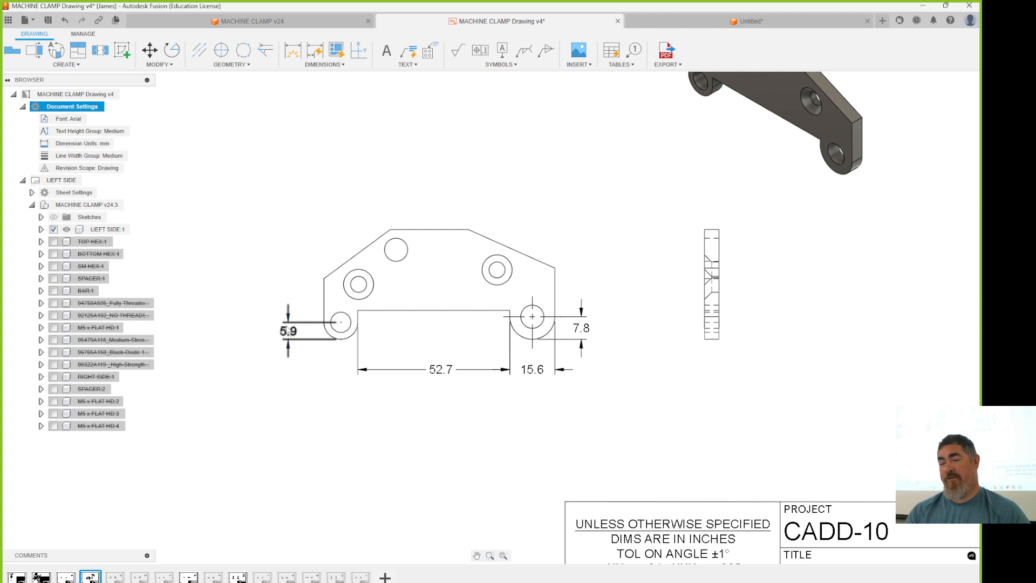
key(Delete)
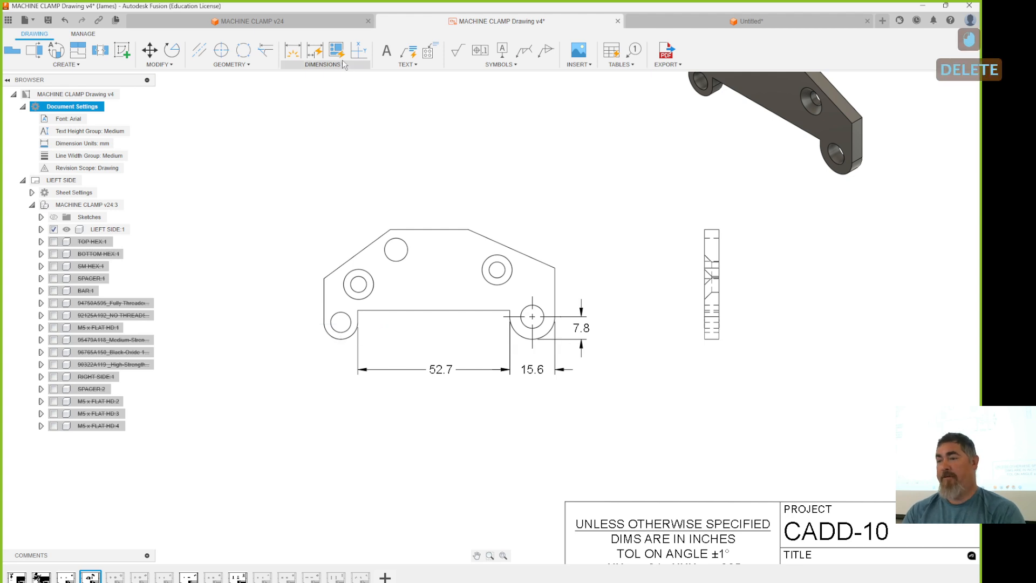
click(243, 49)
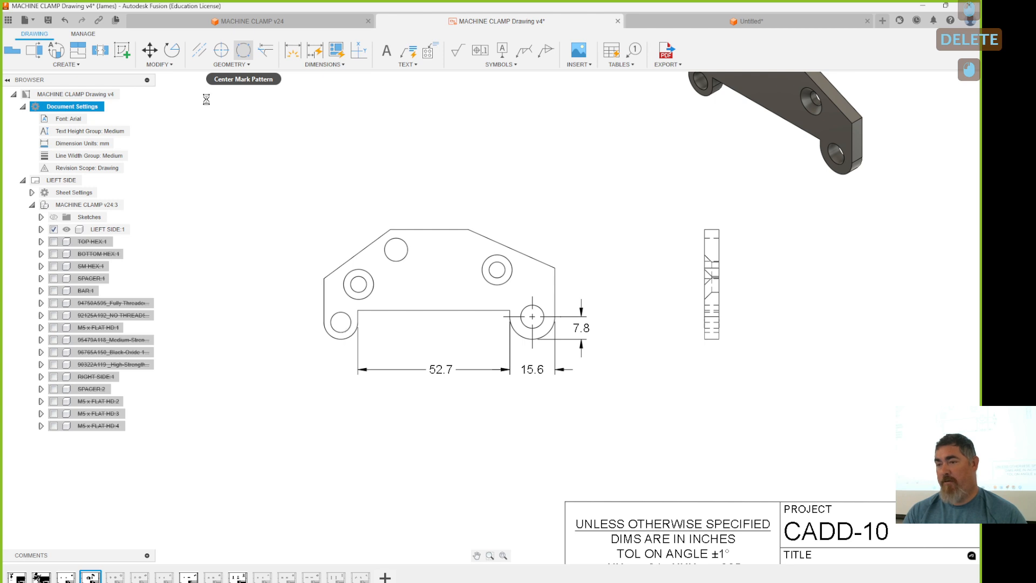
click(221, 50)
click(350, 326)
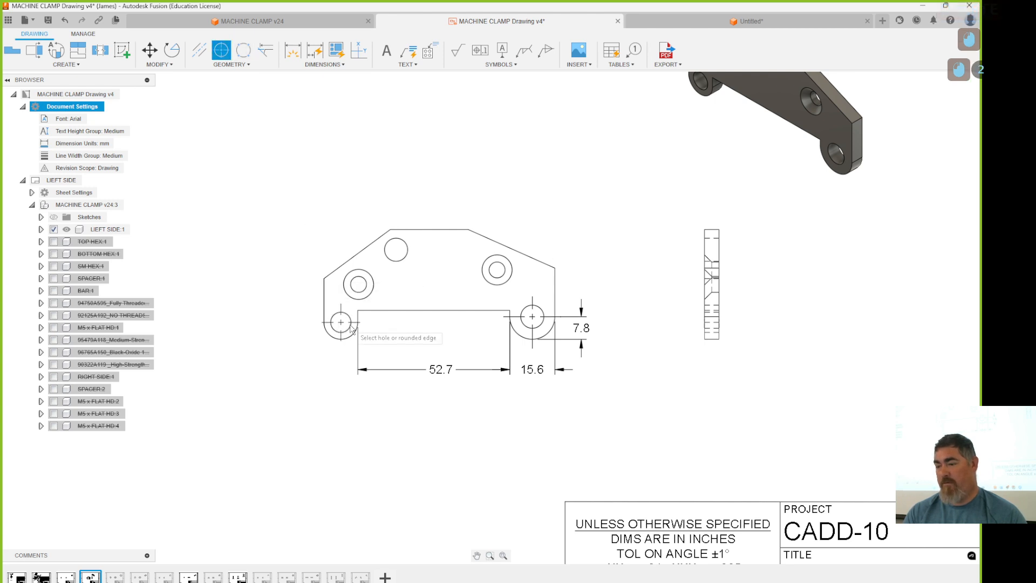
key(Escape)
click(326, 391)
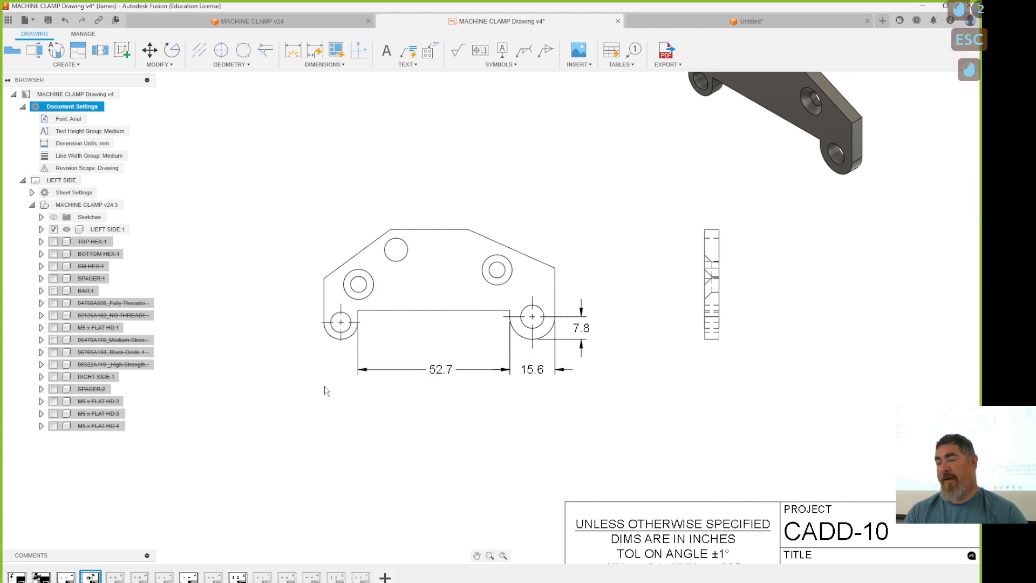
- Extend the bottom, left and right lines of the lower left hole's center mark past the rounded lobe
click(341, 340)
click(341, 341)
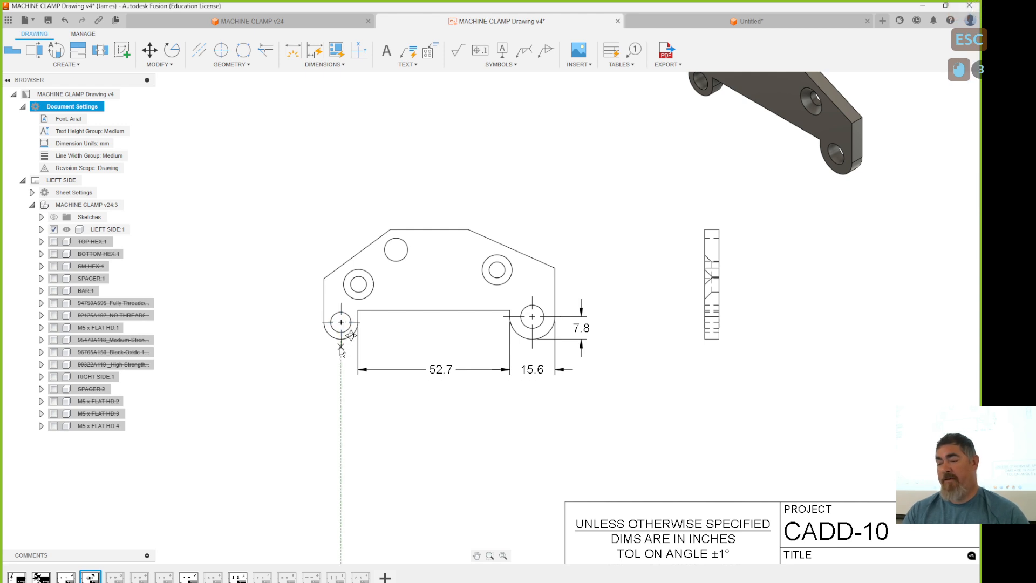
click(341, 348)
click(360, 322)
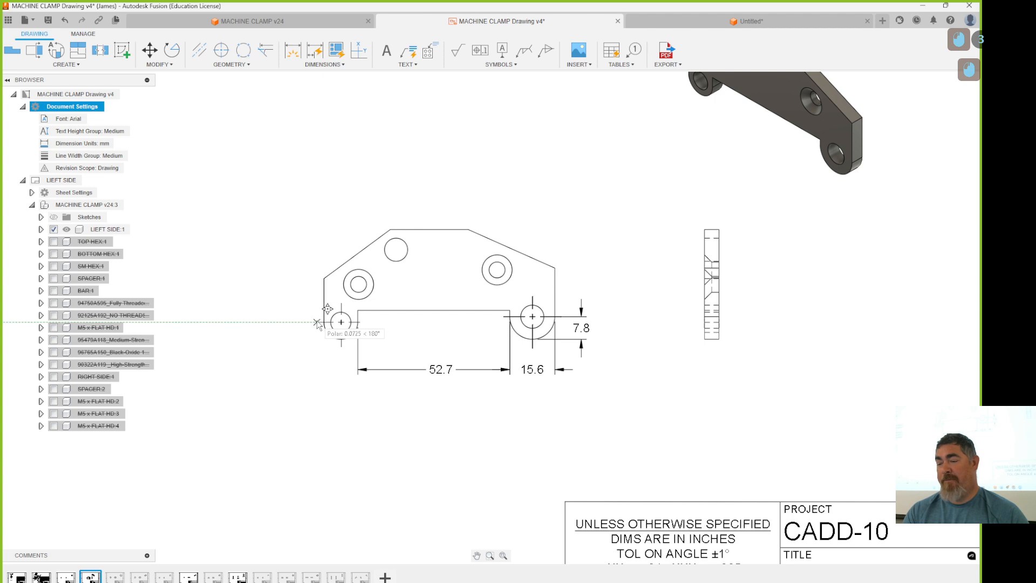
click(365, 322)
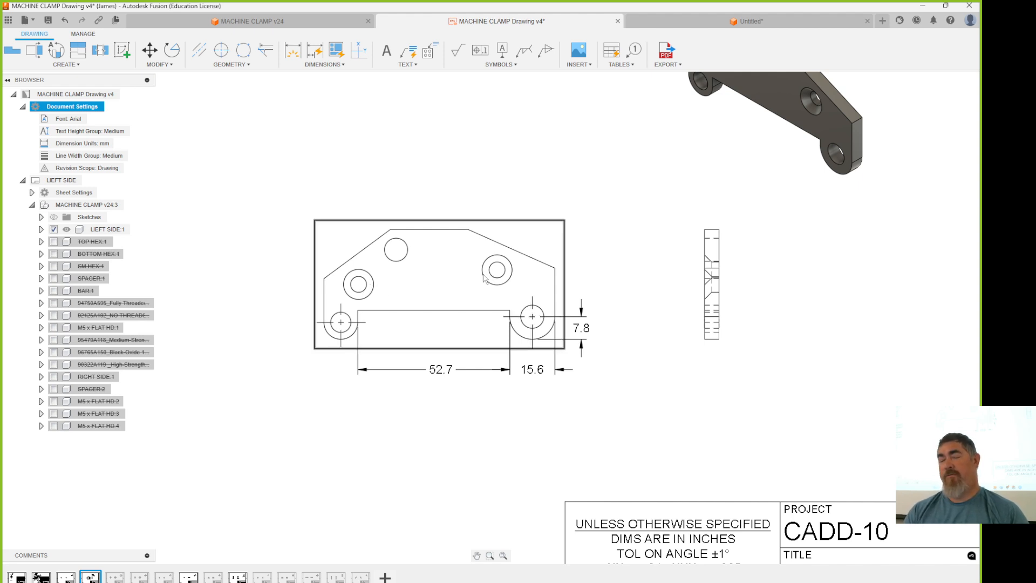
- Add a center mark pattern connecting the front view's two countersunk holes
click(243, 50)
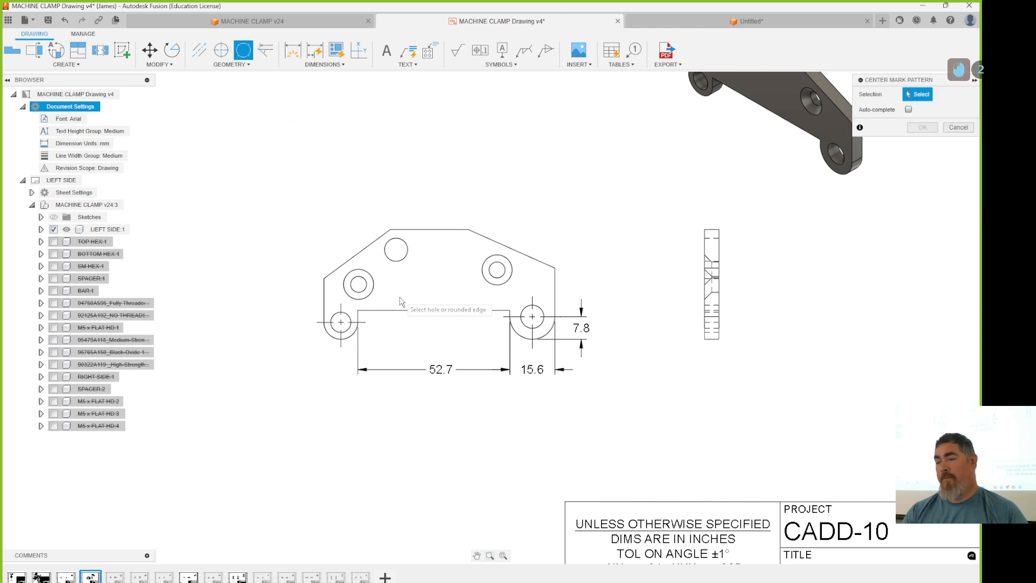
click(369, 294)
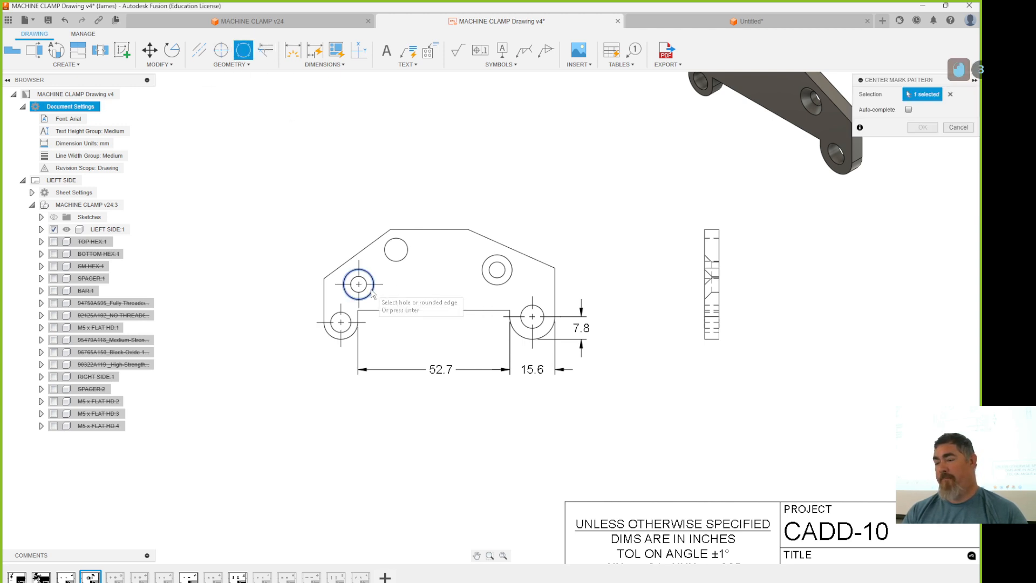
click(486, 276)
click(923, 128)
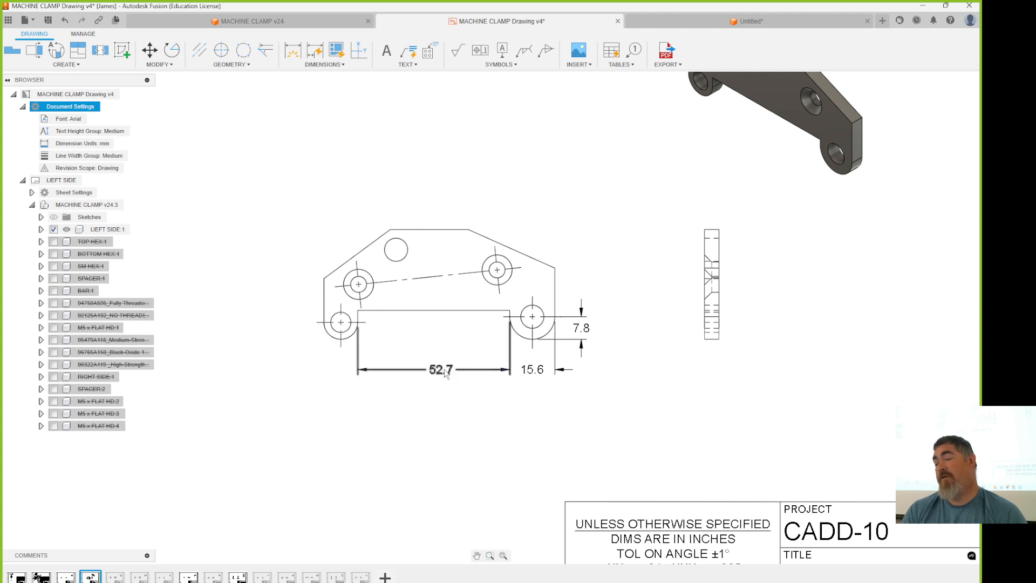
- Delete the vertical dimension from the lower right hole's center to the lobe's bottom
click(581, 327)
key(Delete)
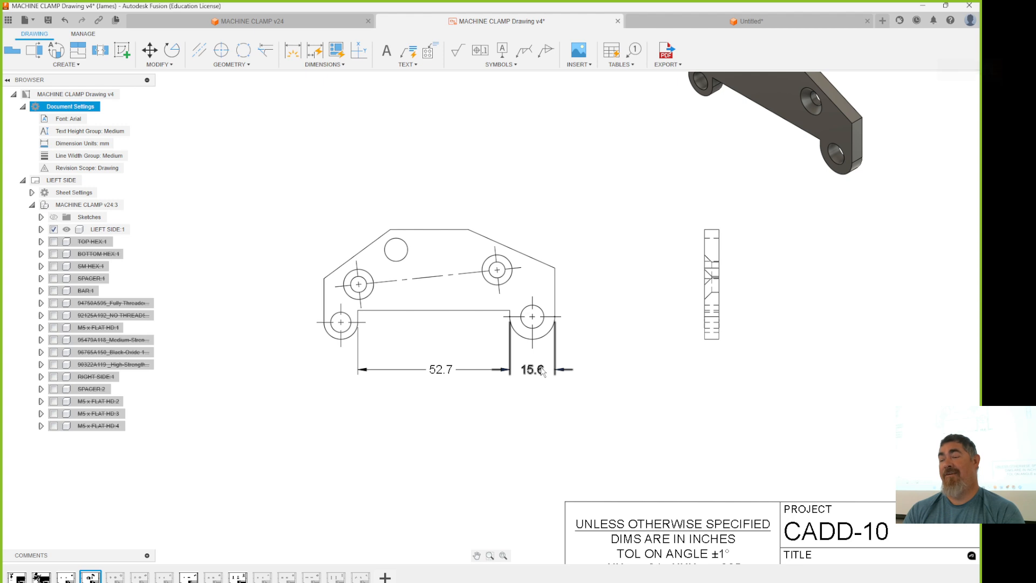
- Delete the right lobe's width dimension and dimension the plate's overall height from the top edge corner to that lobe's bottom quadrant, right of the plate
click(540, 370)
key(Delete)
click(300, 49)
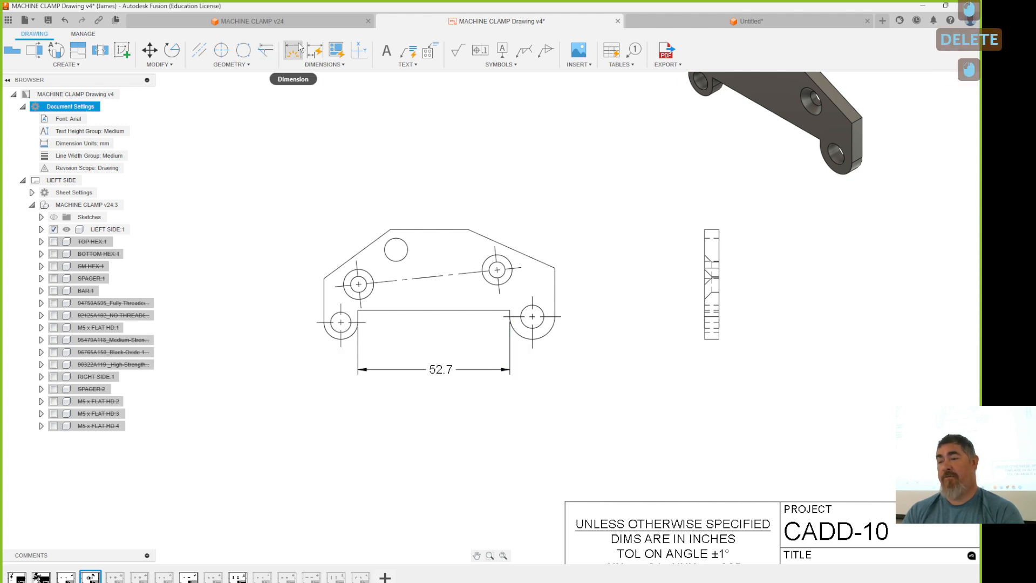
click(300, 49)
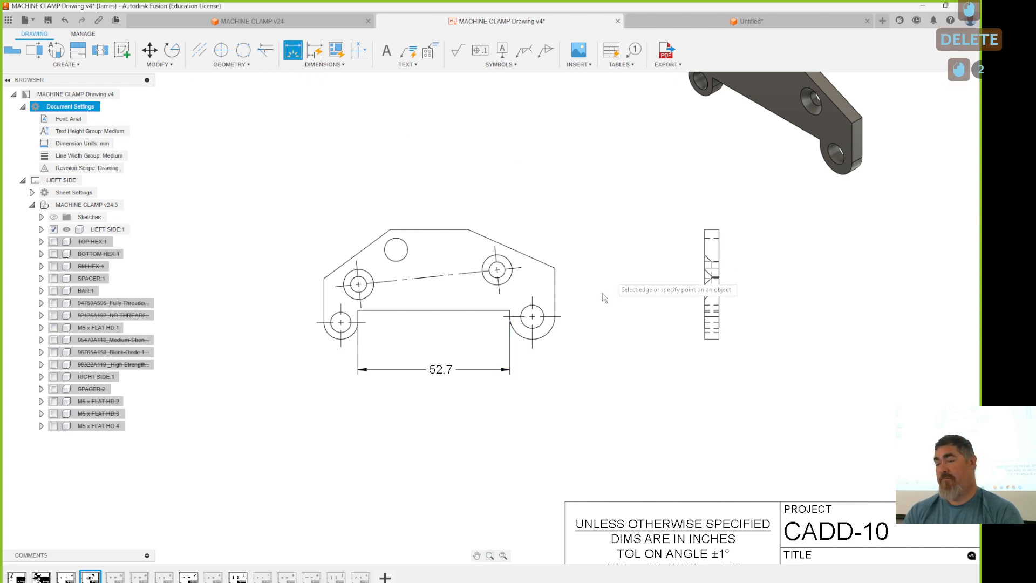
click(469, 230)
right_click(655, 379)
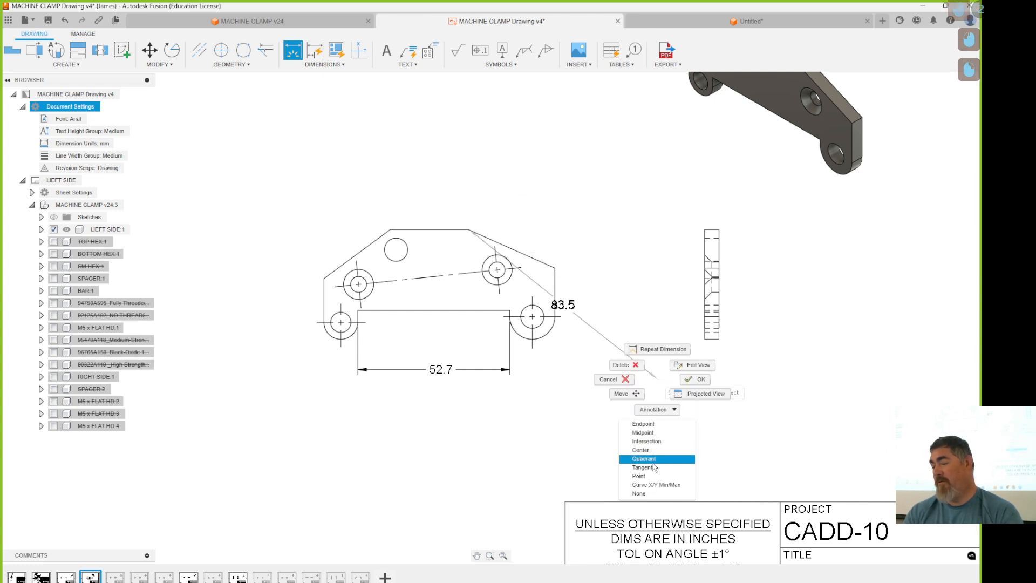
click(652, 460)
click(533, 339)
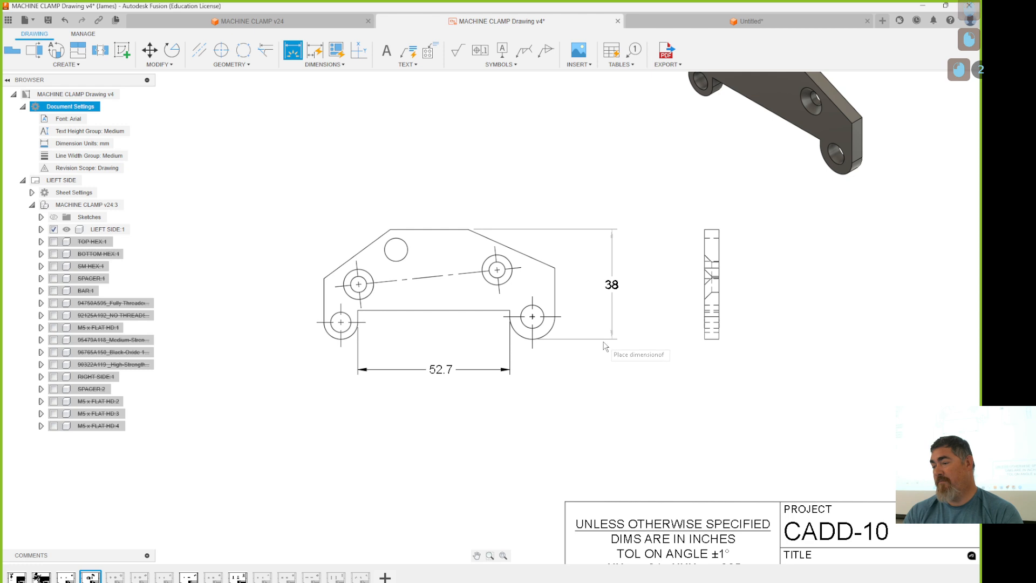
click(603, 346)
- Add a radius dimension to the right rounded lobe, placing it to the lower right of the arc
click(526, 338)
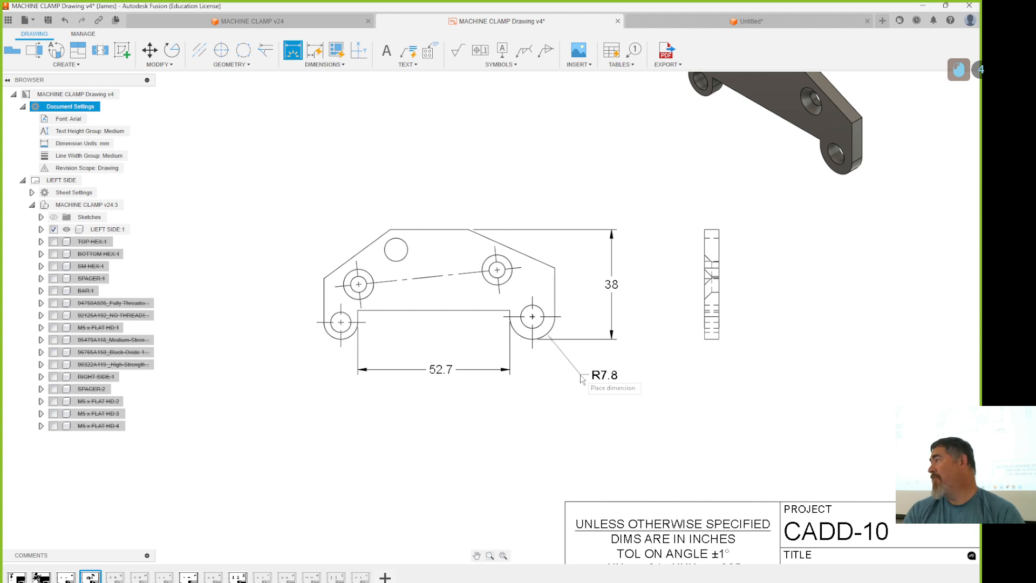
click(585, 370)
key(Escape)
key(Escape)
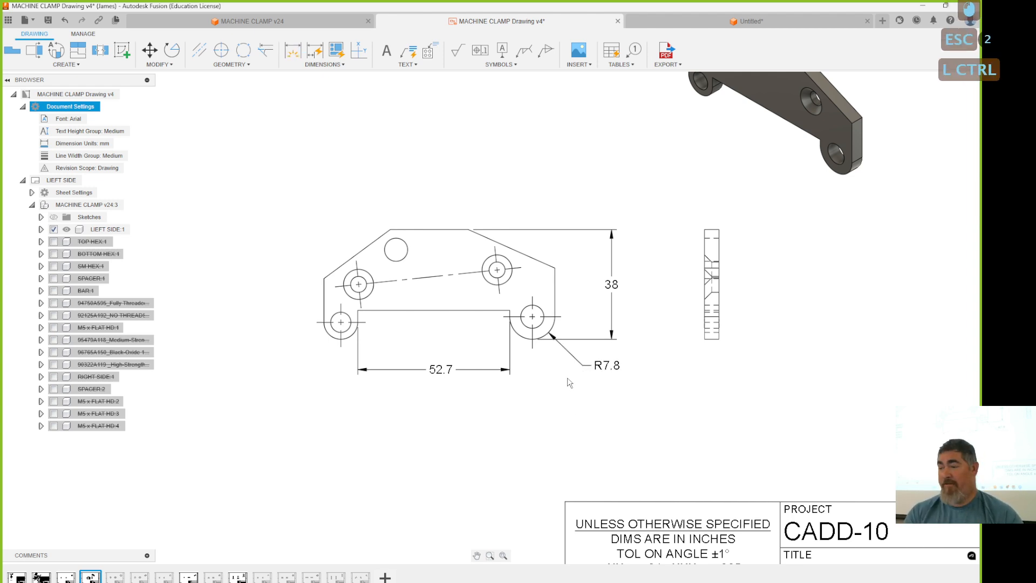
- Undo the lobe radius dimension, the overall height dimension and the deletion of the right lobe's width dimension
key(ctrl+z)
key(ctrl+z)
key(ctrl+z)
key(ctrl+z)
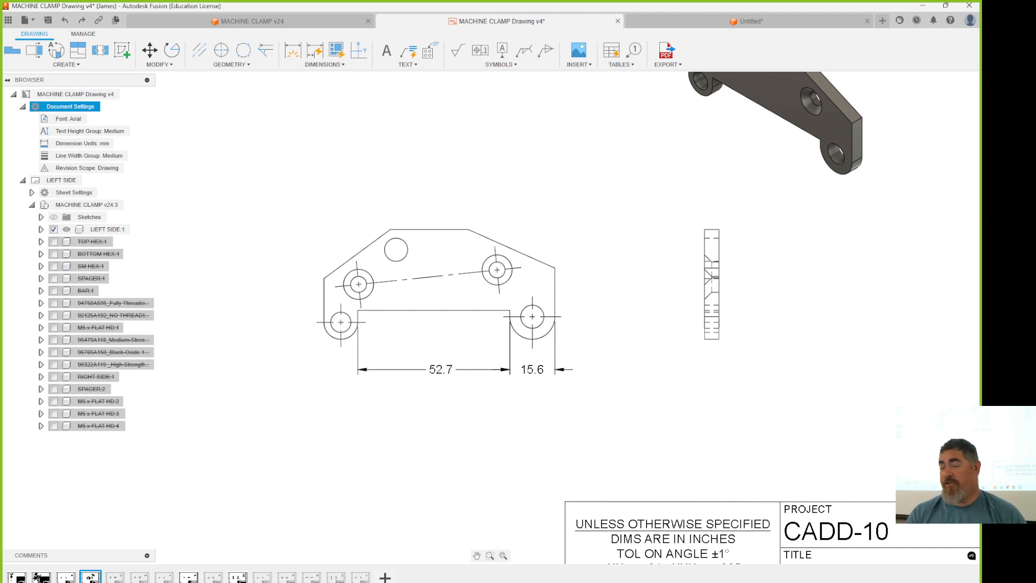
- Switch to the browser's 6.3.2 Exercise: Machine Clamp page to check the side plate reference drawing
mouse_move(481, 582)
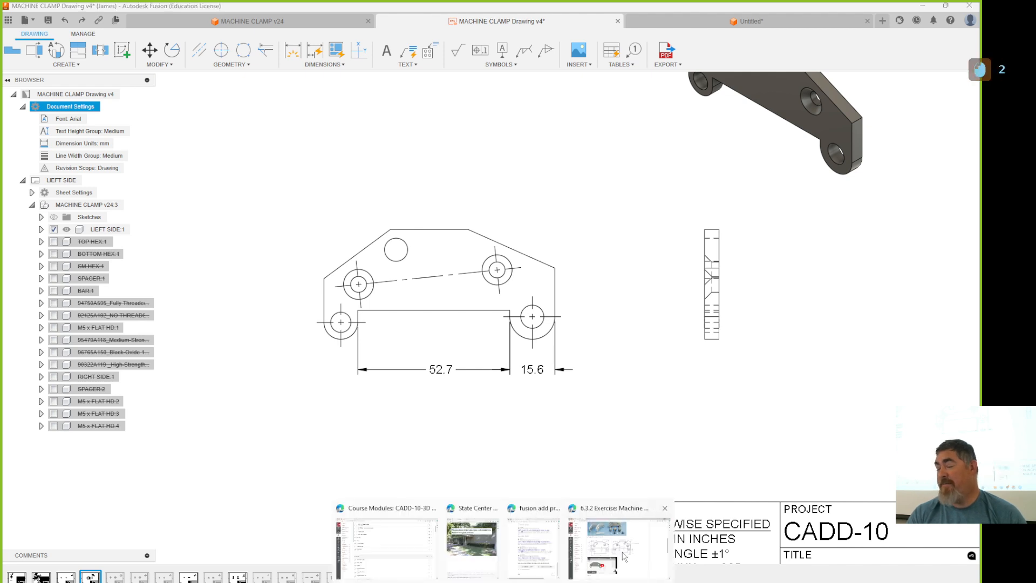
click(624, 558)
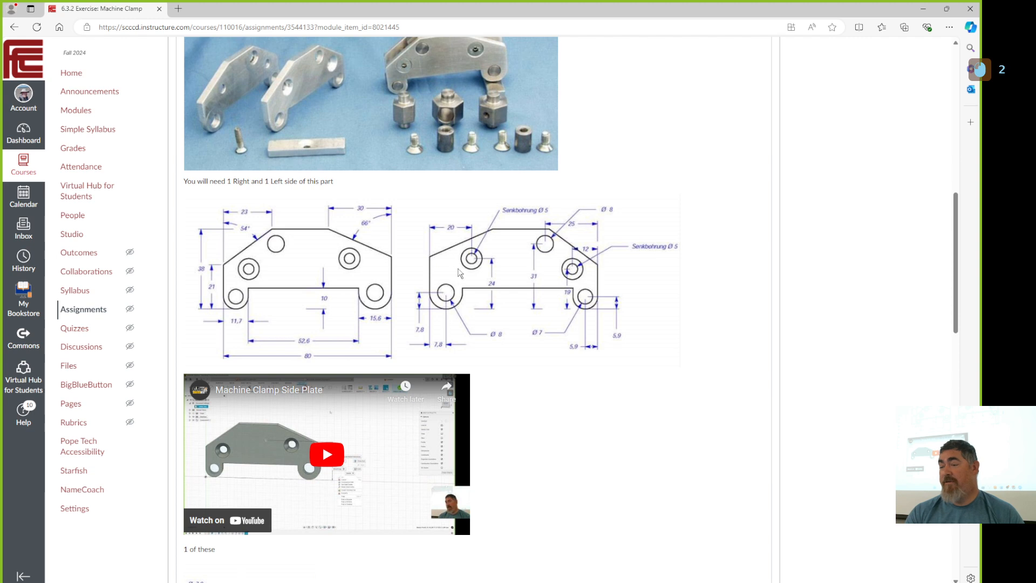